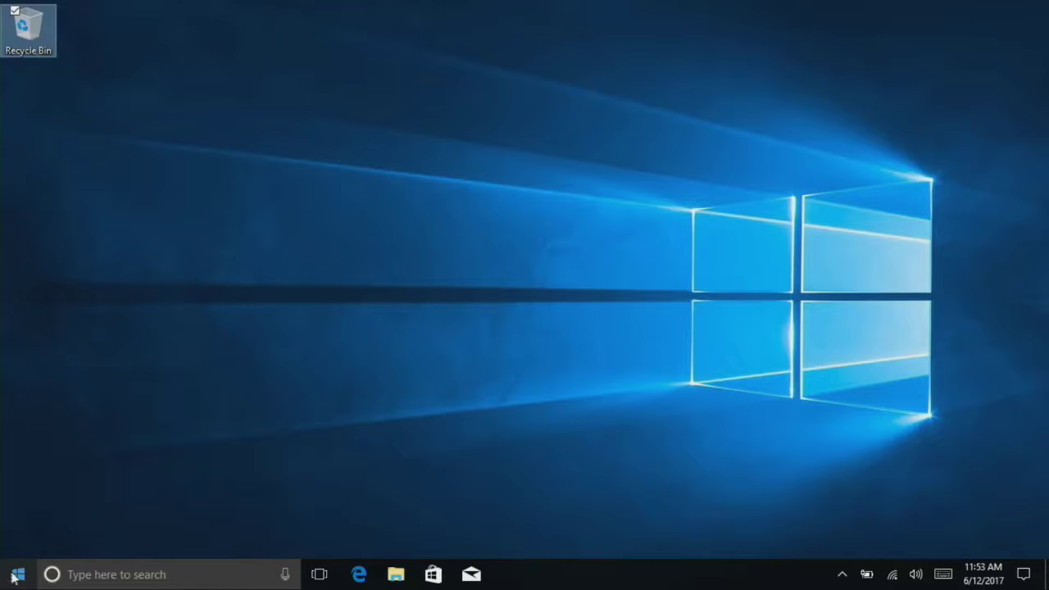
Step: Search the installed programs for firefox and launch Mozilla Firefox
left_click(14, 577)
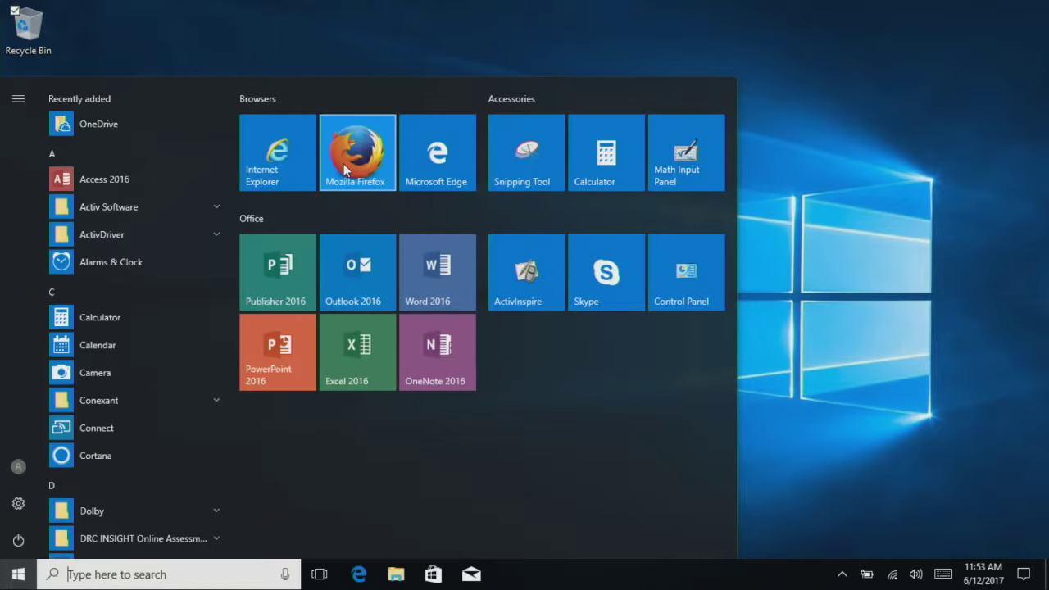
type("firefox")
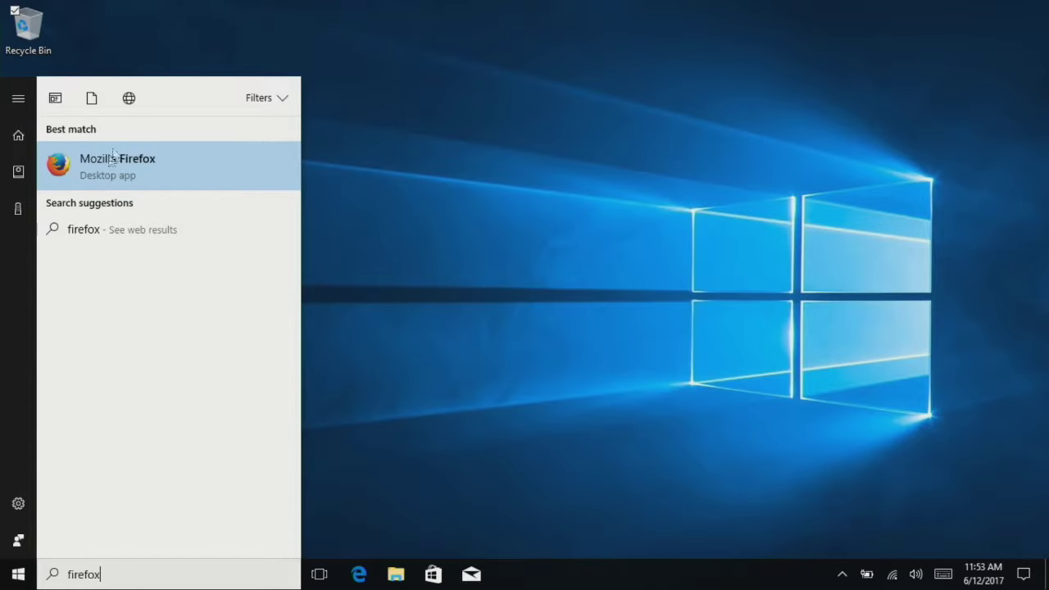
left_click(103, 182)
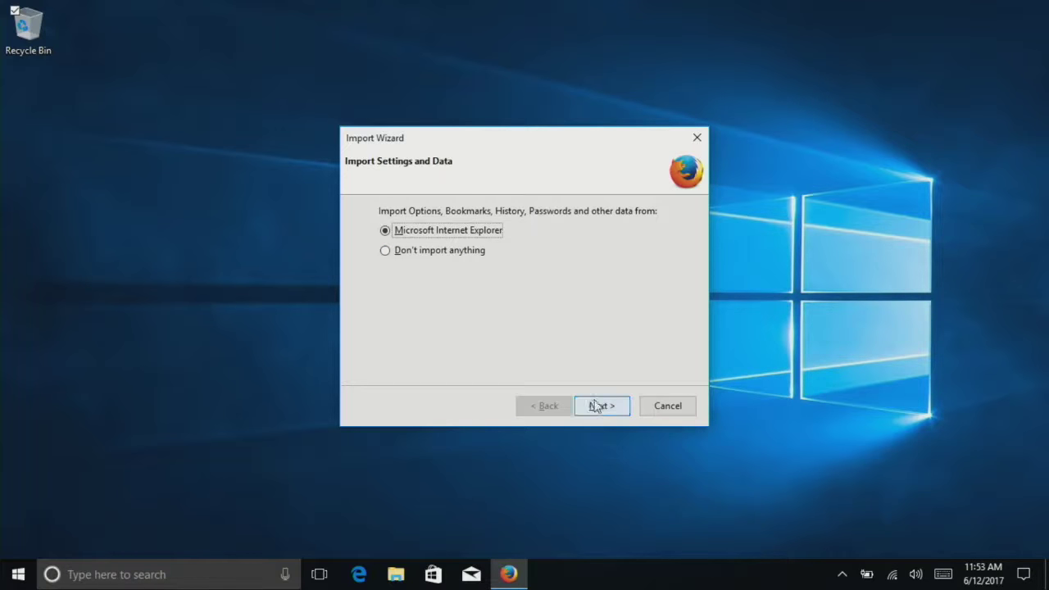
Step: Import the data from Microsoft Internet Explorer, and decline making Firefox the default browser with the startup check turned off
left_click(616, 406)
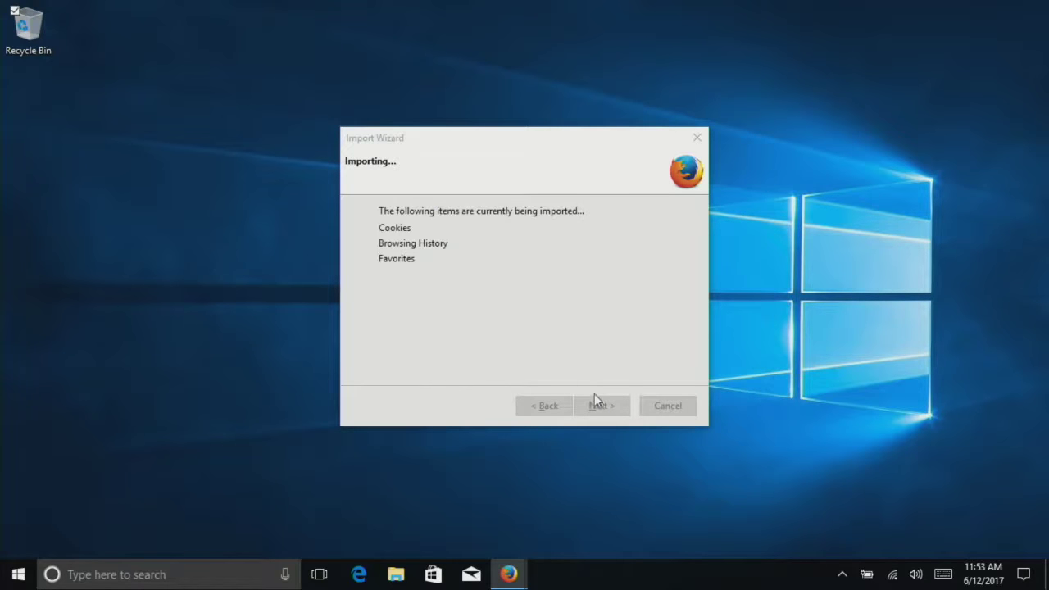
left_click(596, 404)
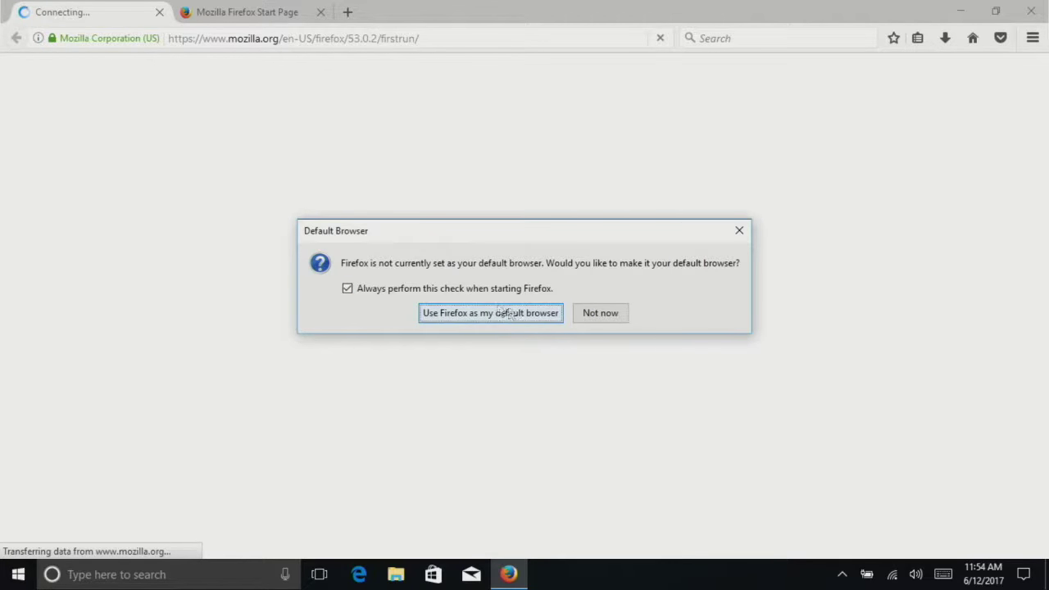
left_click(347, 289)
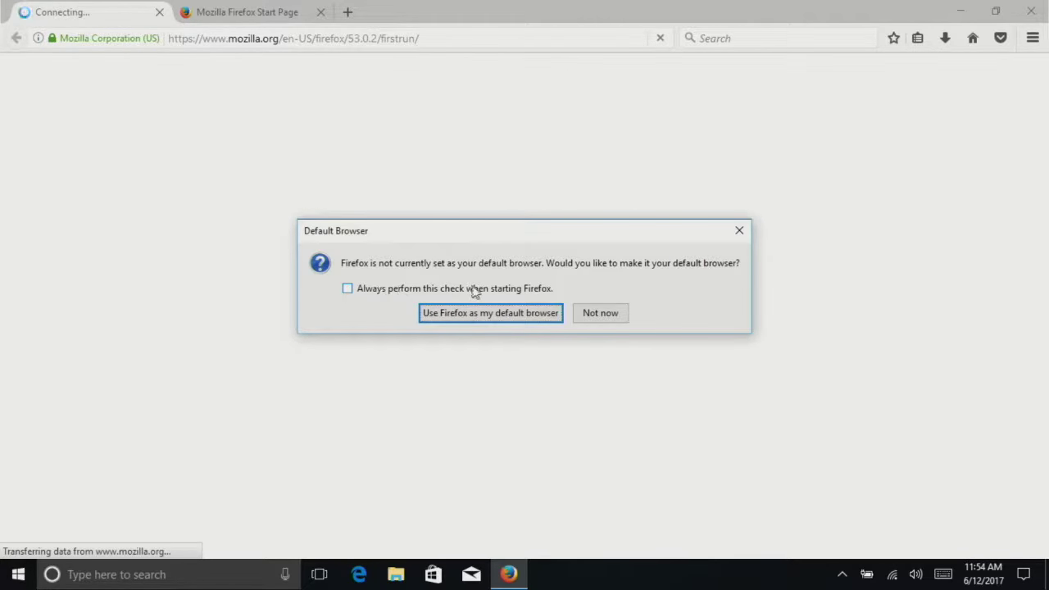
left_click(617, 315)
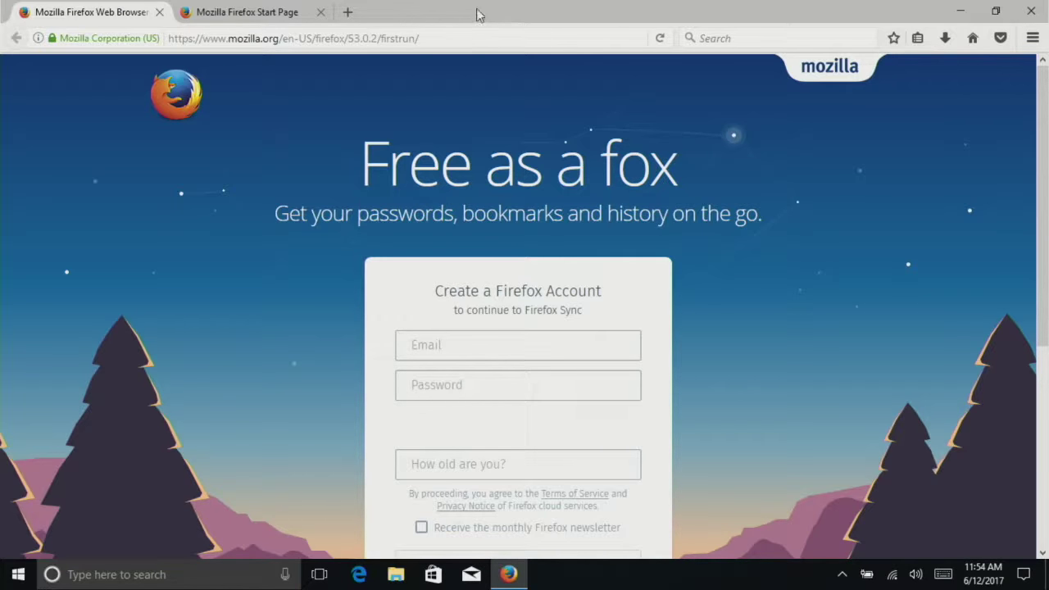
Step: Show the Menu Bar and the Bookmarks Toolbar in the browser window
right_click(477, 14)
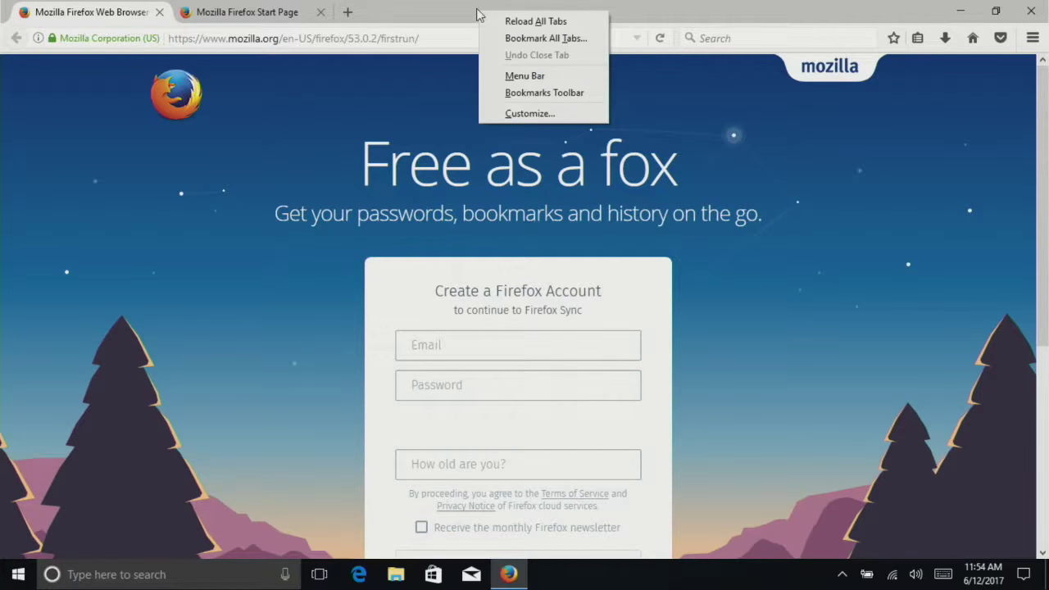
left_click(514, 77)
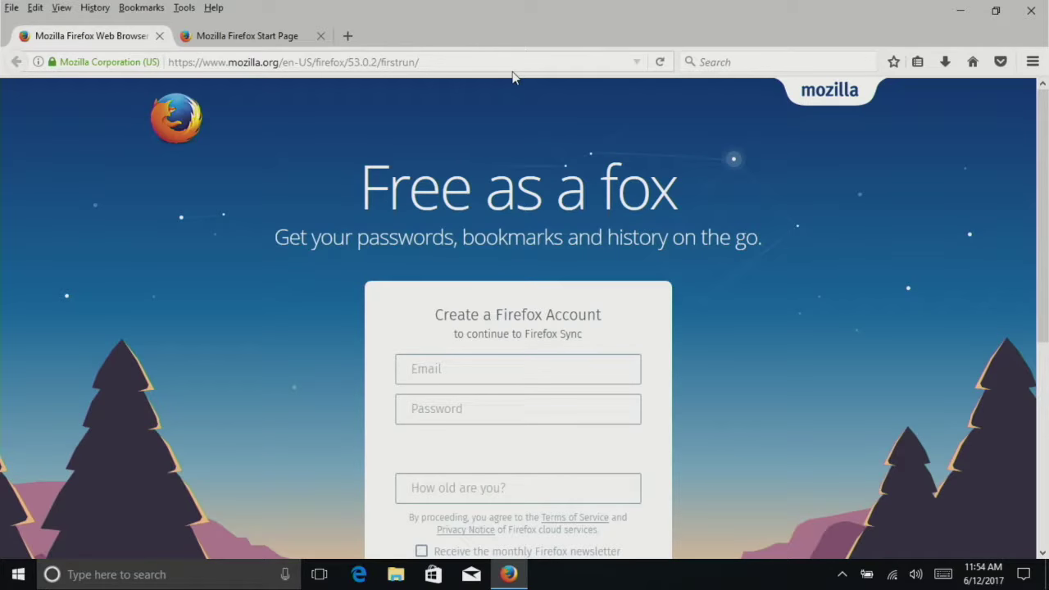
right_click(459, 30)
left_click(513, 109)
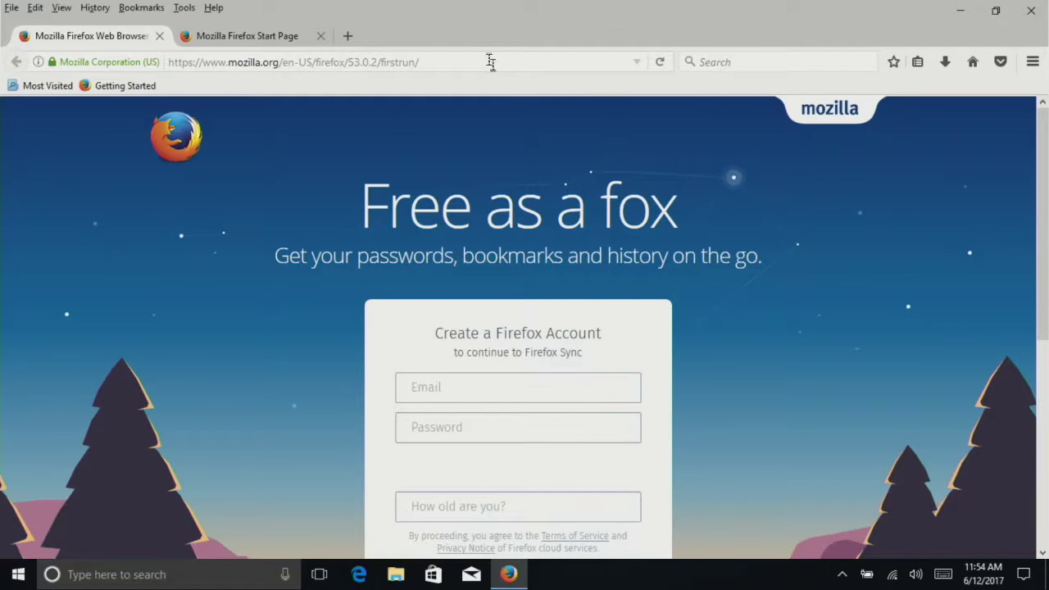
Step: Check the Firefox version information and restart the browser to apply the update
left_click(215, 9)
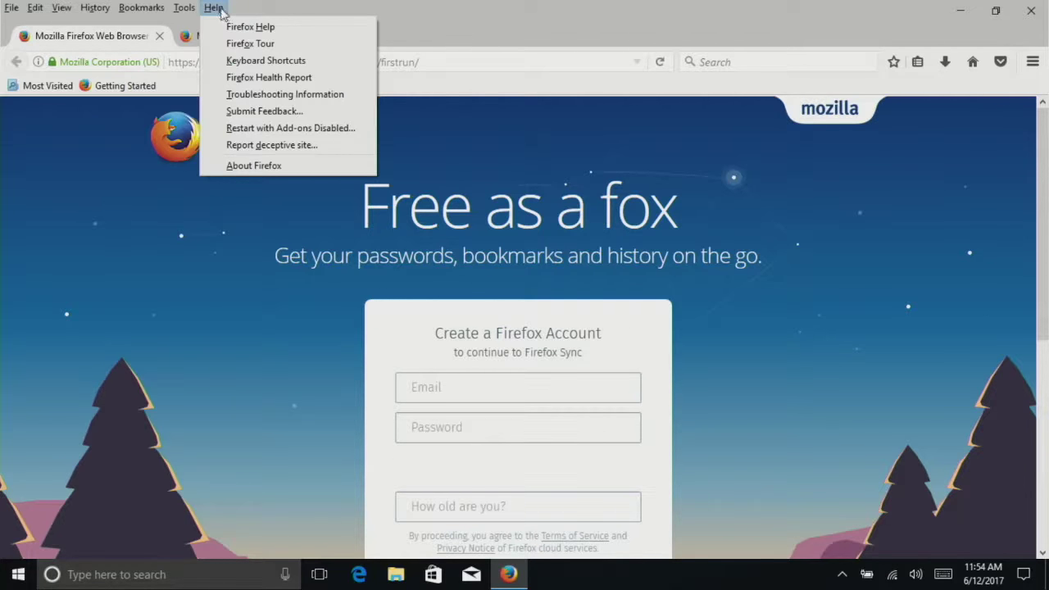
left_click(232, 166)
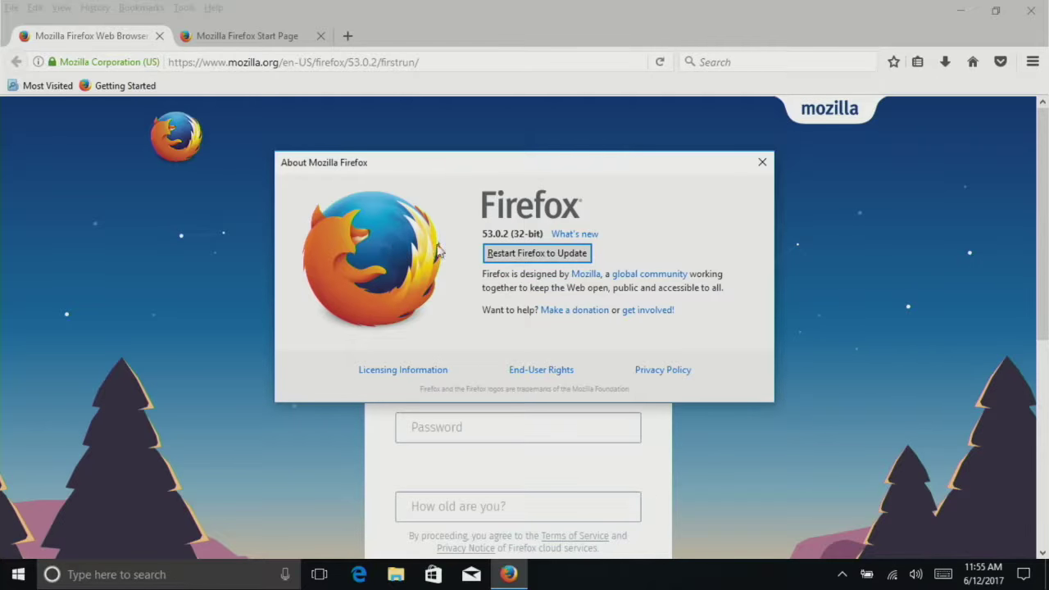
left_click(524, 253)
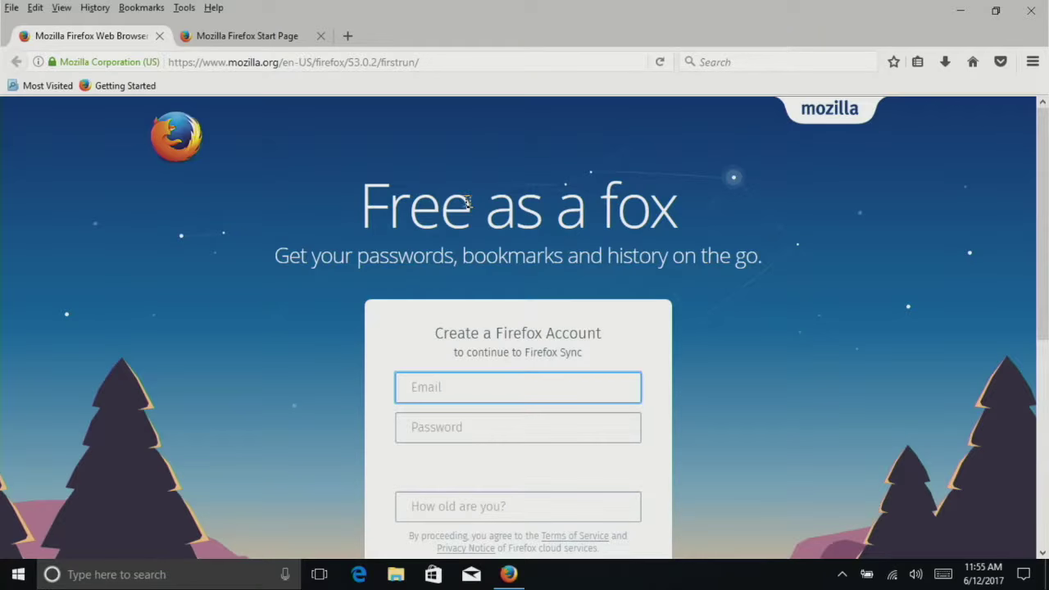
left_click(424, 62)
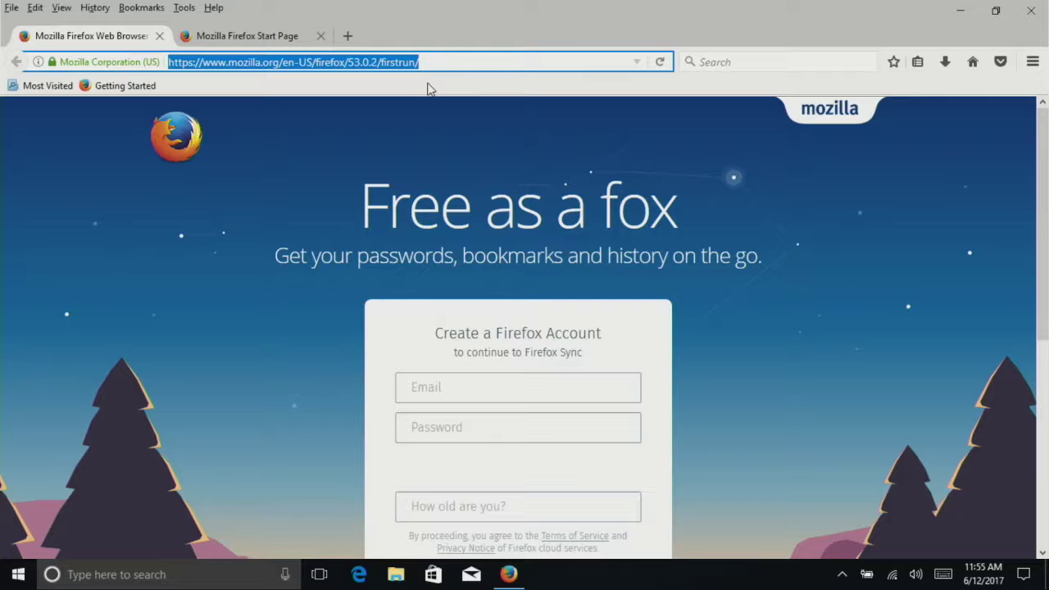
type("www.googl")
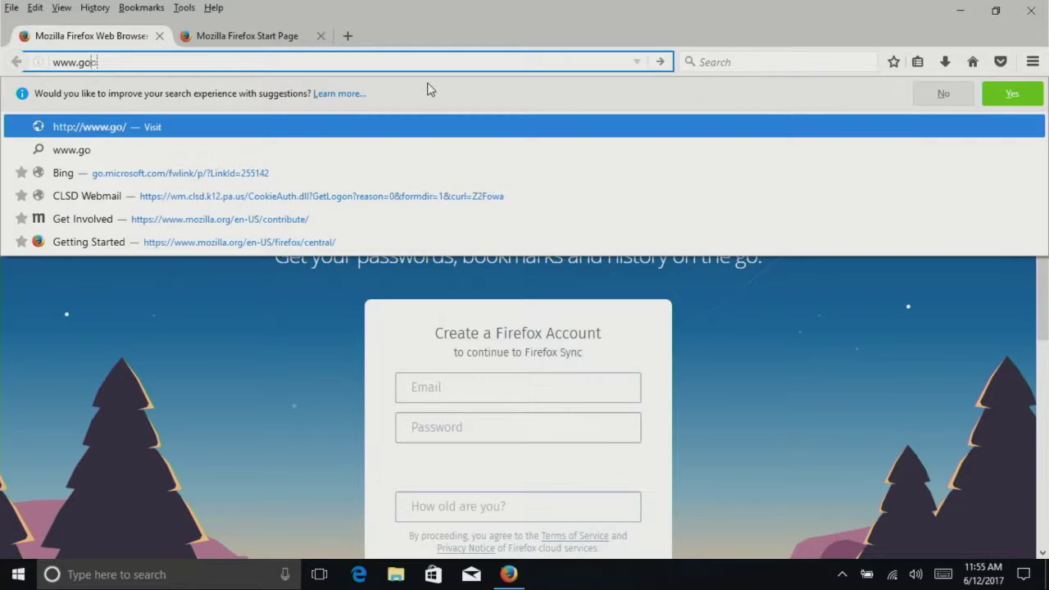
type("e.com")
key("Return")
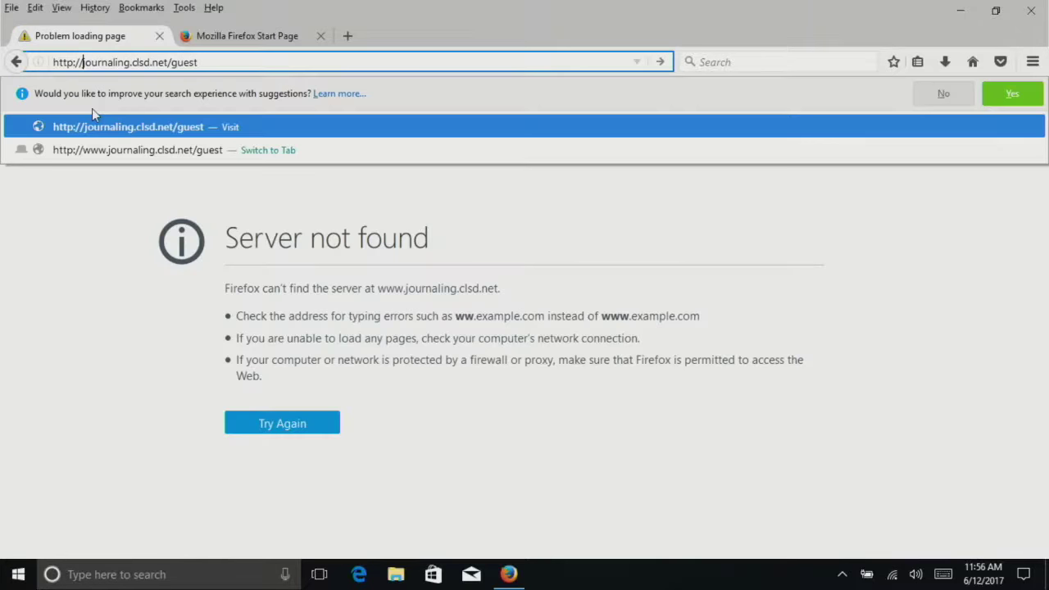
key("Return")
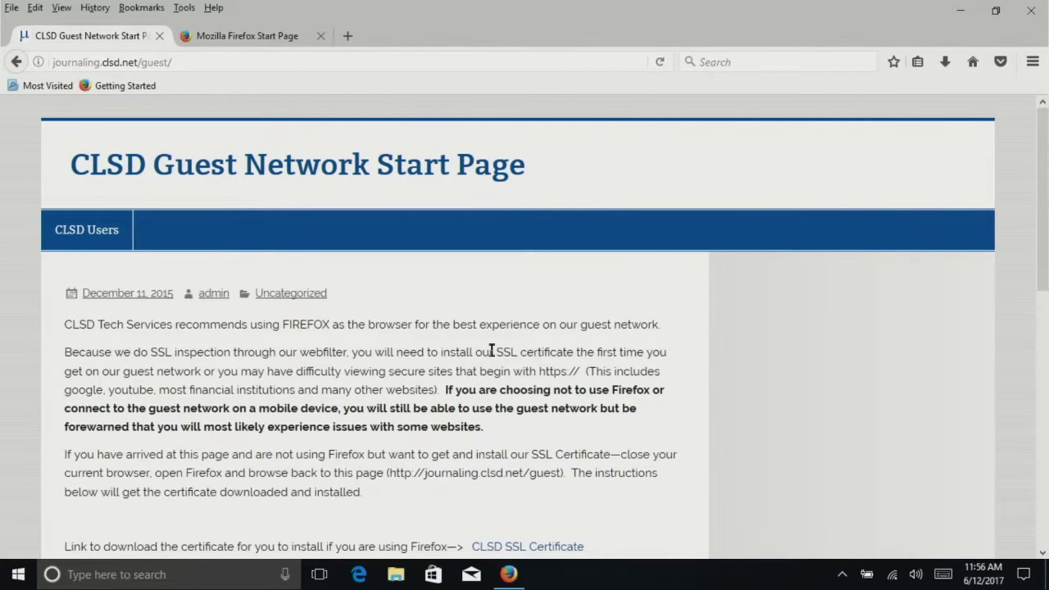
Step: Install the CLSD SSL Certificate from the guest page, trusting its CA to identify websites
scroll(492, 352, "down", 2)
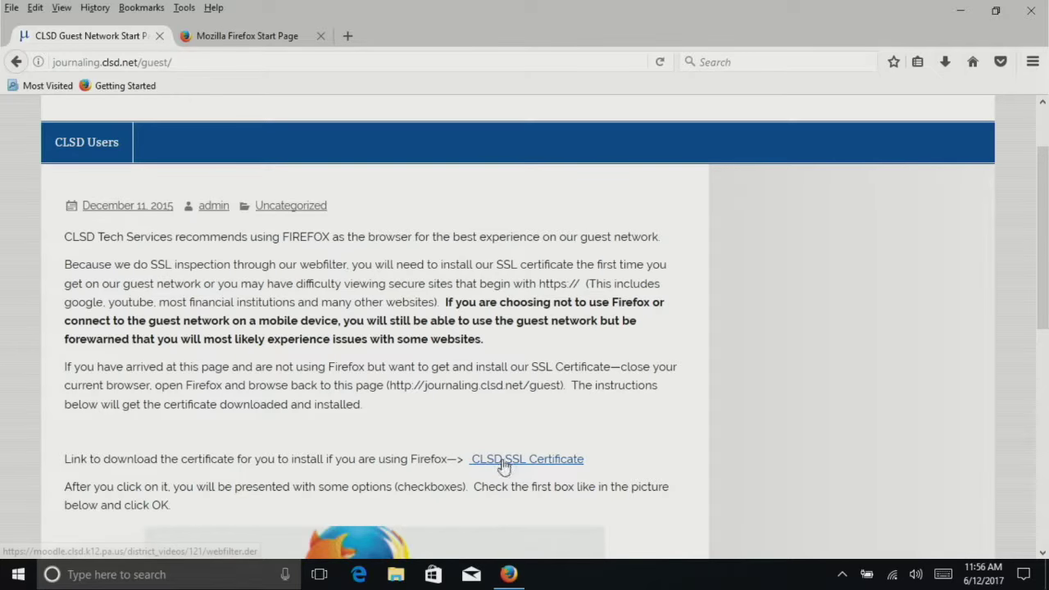
left_click(506, 461)
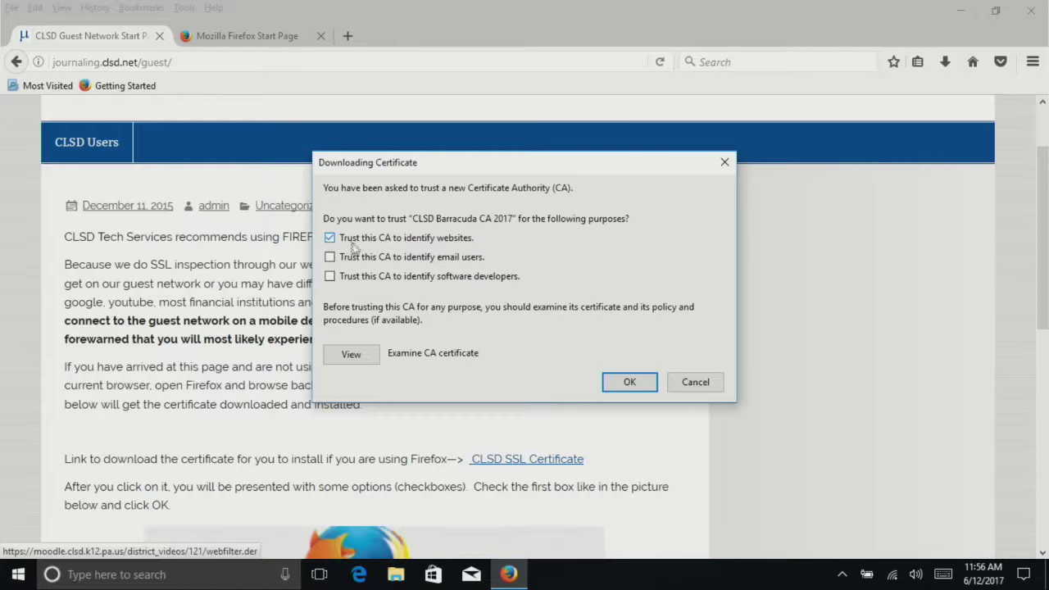
left_click(615, 382)
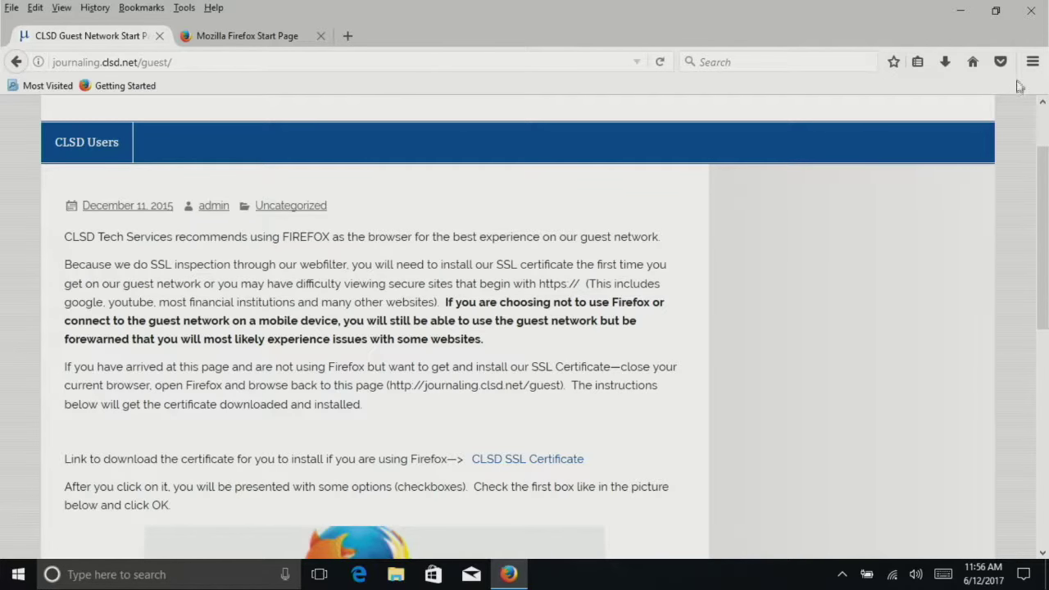
left_click(1034, 64)
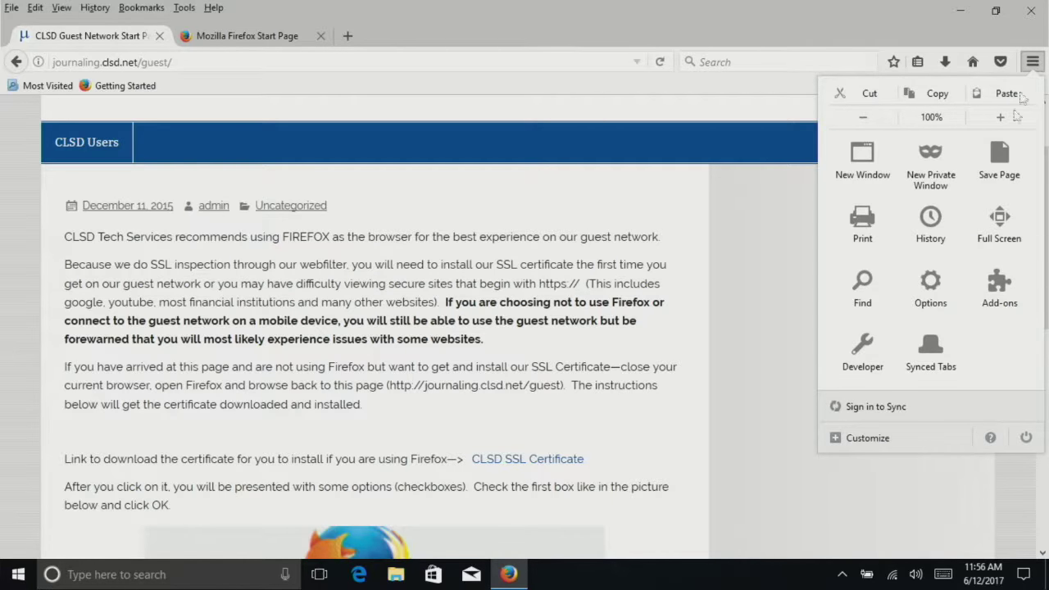
left_click(935, 299)
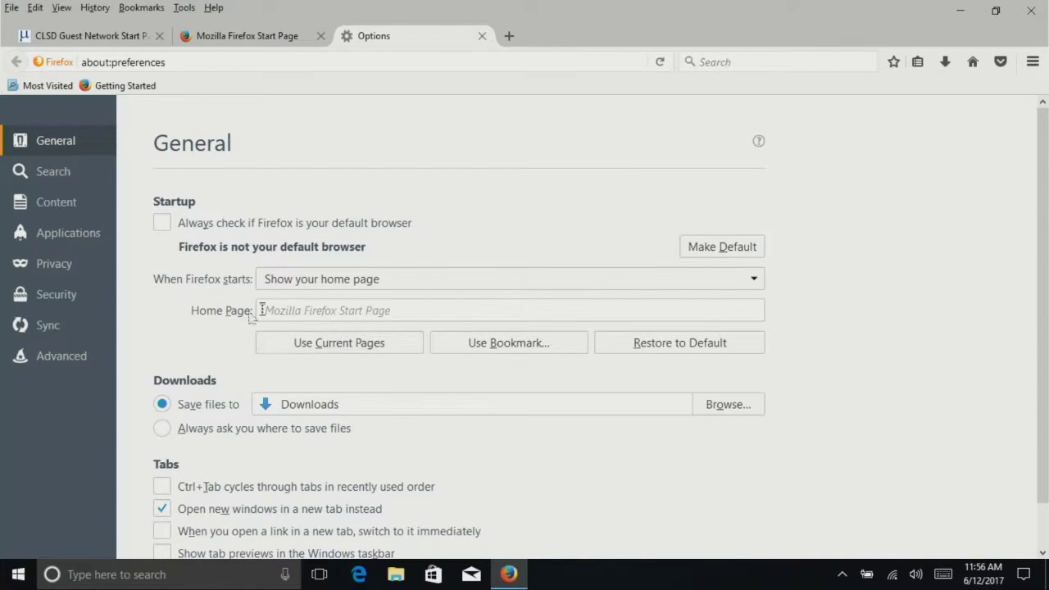
left_click(271, 309)
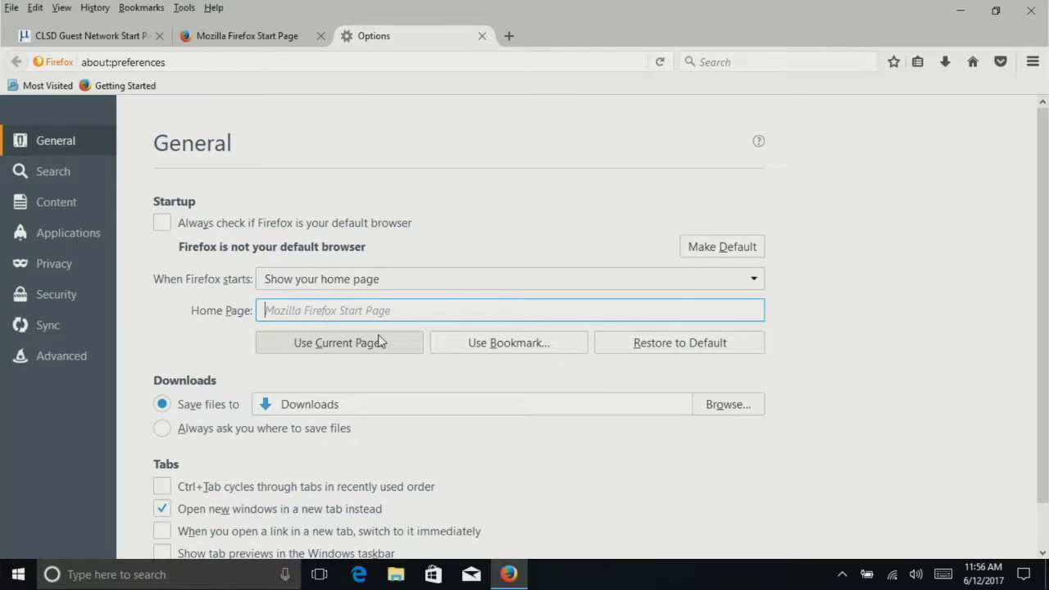
type("www.clsd.k")
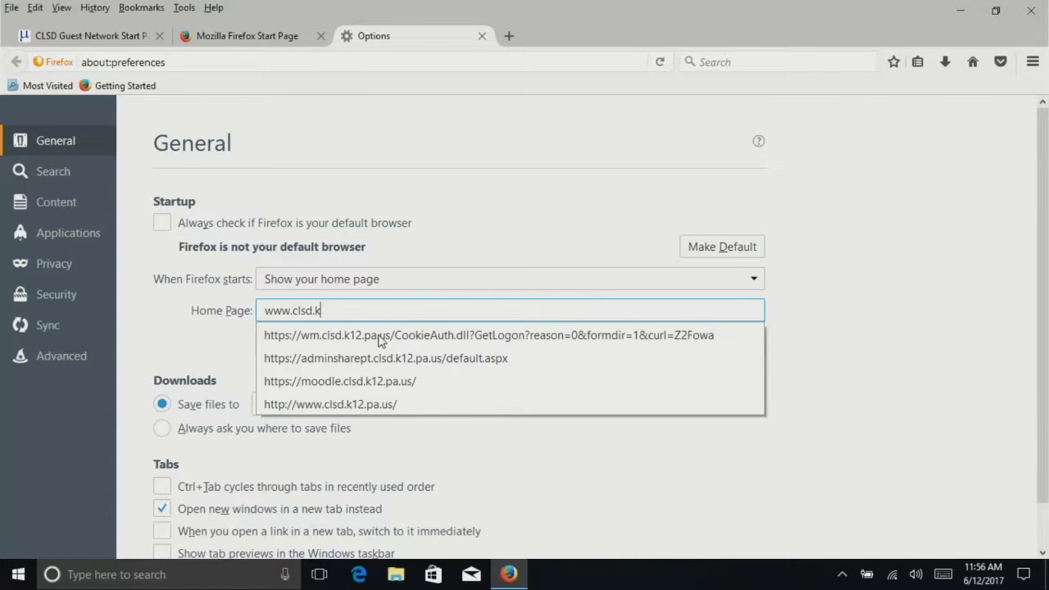
type("12.pa.us")
key("Tab")
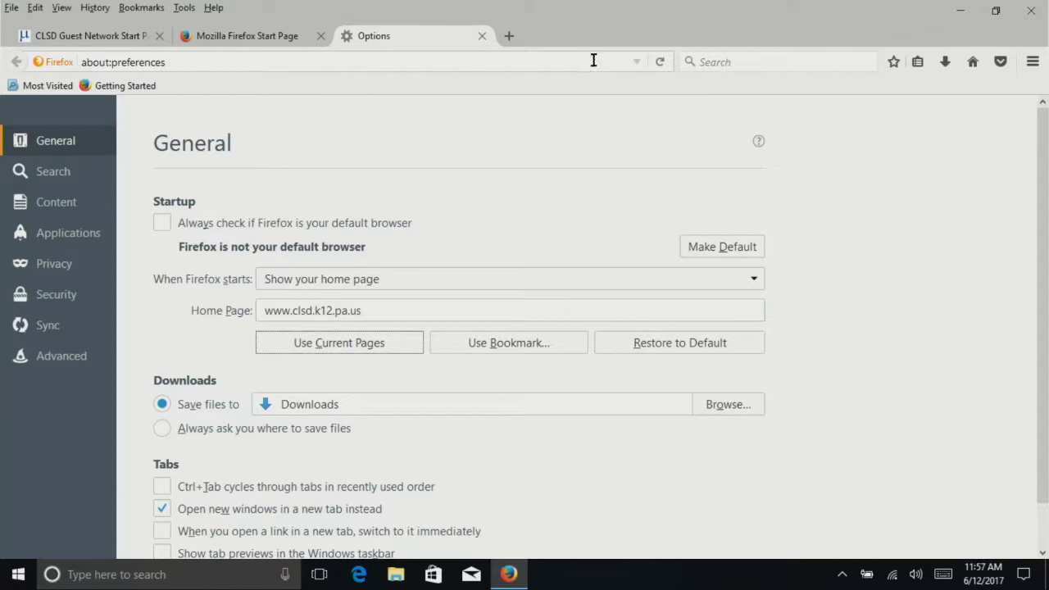
left_click(482, 35)
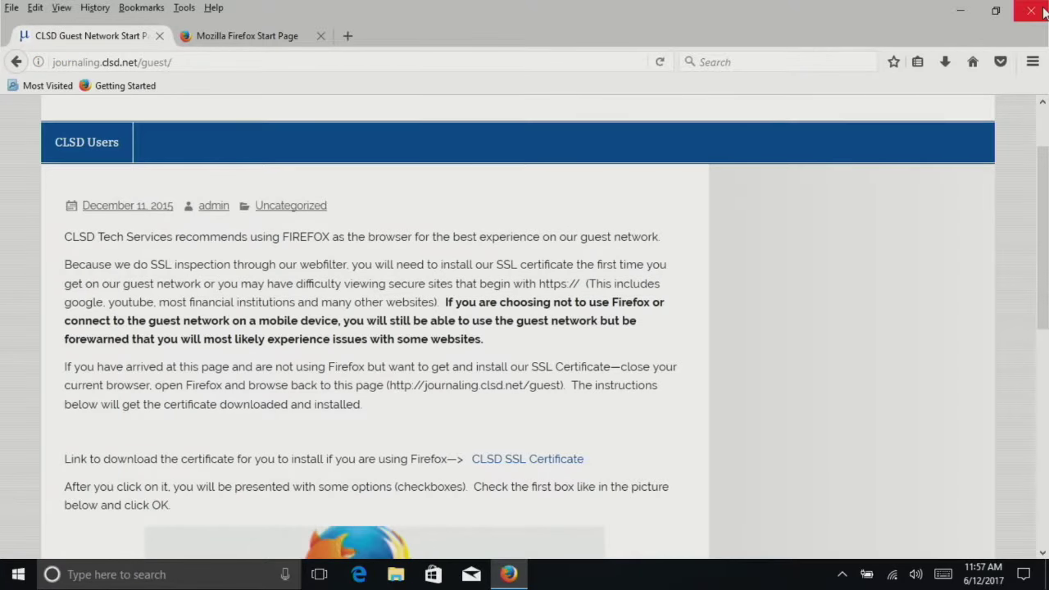
Step: Close the browser with all its tabs and relaunch Mozilla Firefox
left_click(1045, 10)
left_click(490, 312)
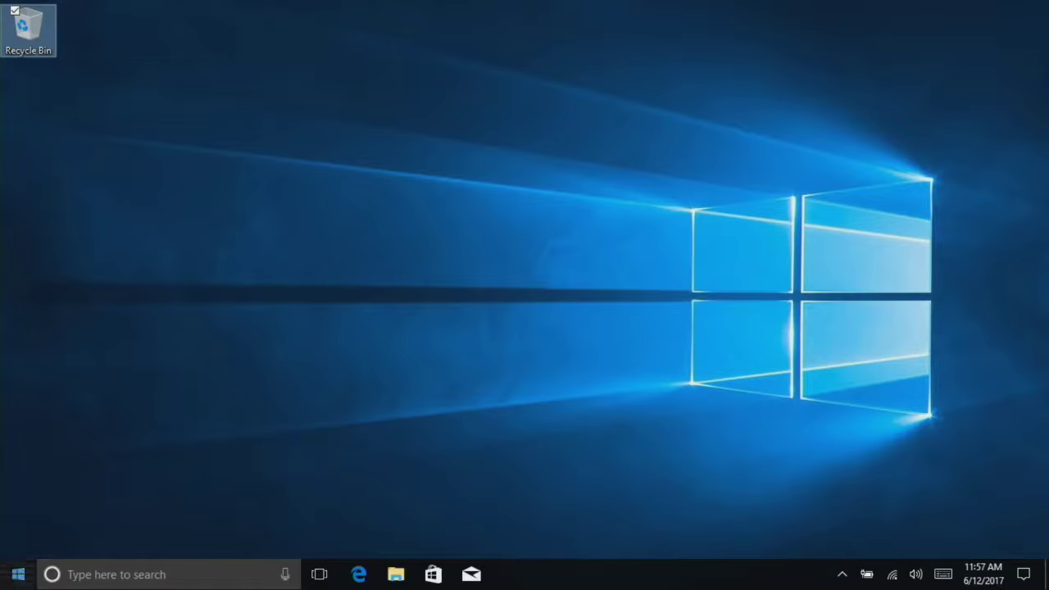
left_click(18, 574)
left_click(380, 158)
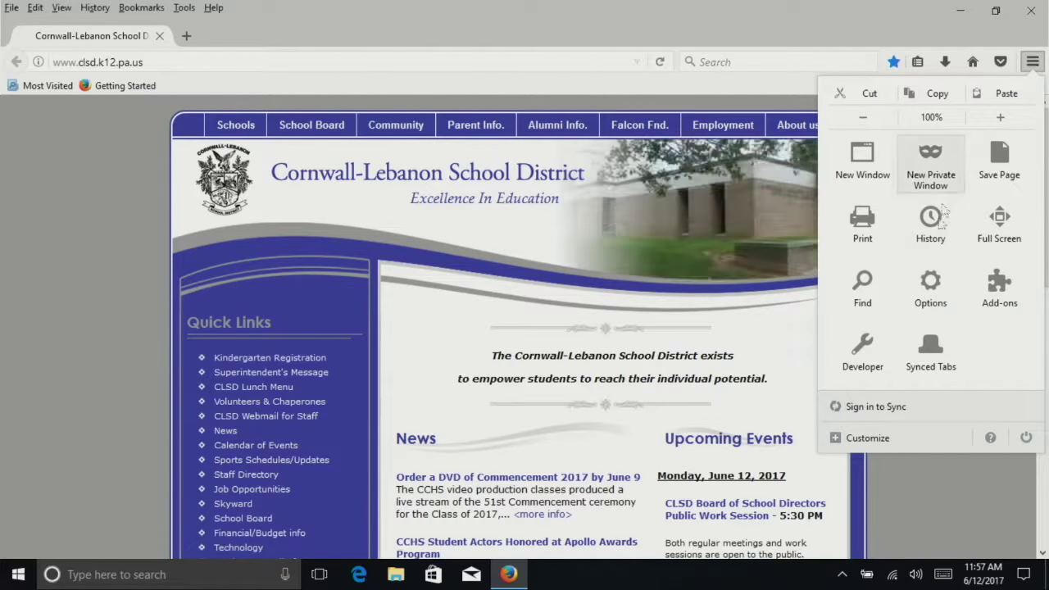
left_click(913, 297)
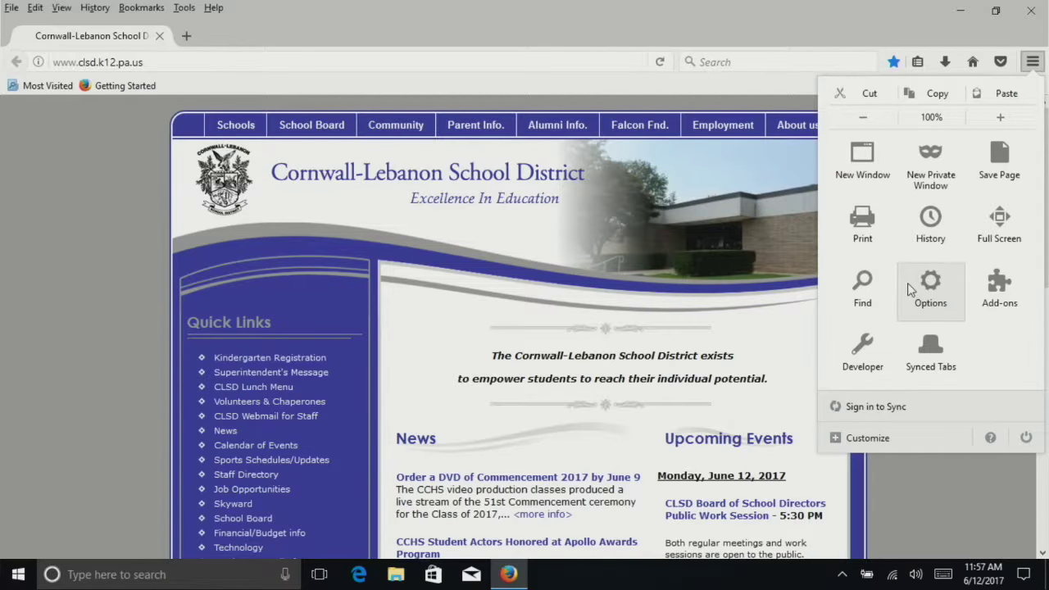
left_click(912, 291)
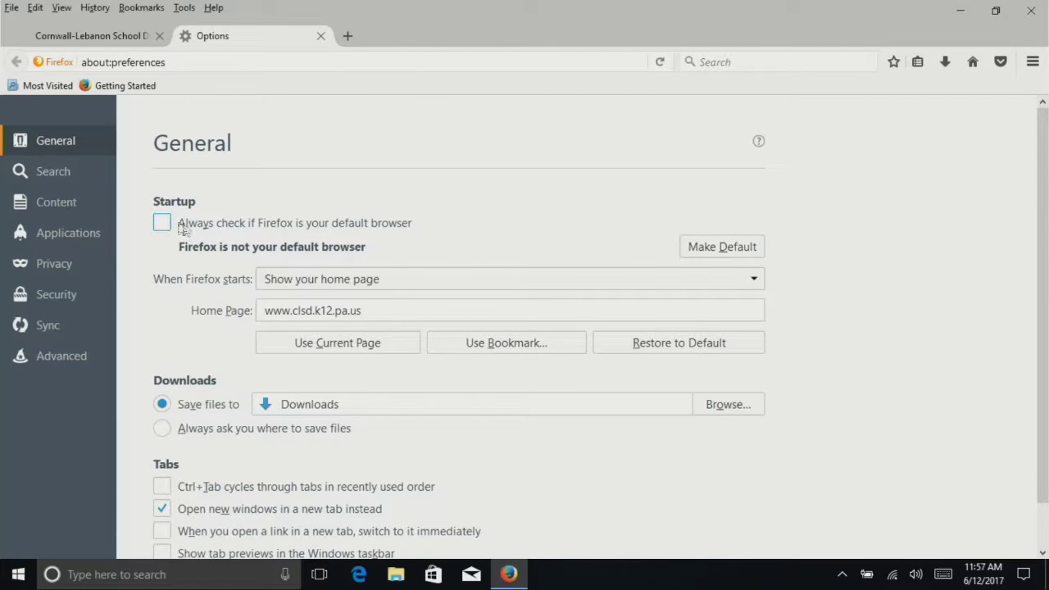
left_click(62, 205)
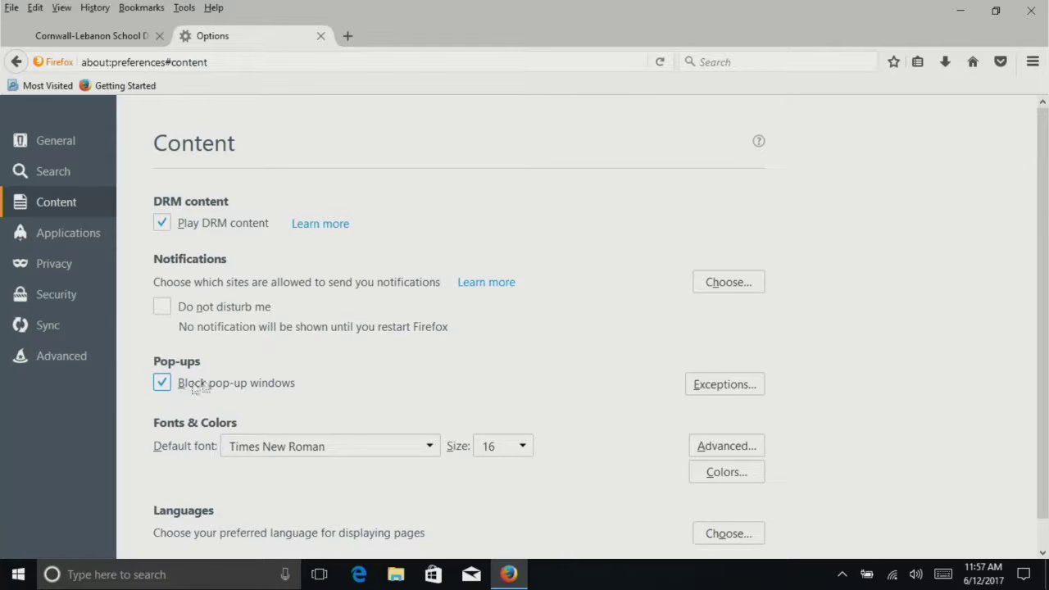
left_click(726, 387)
type("h")
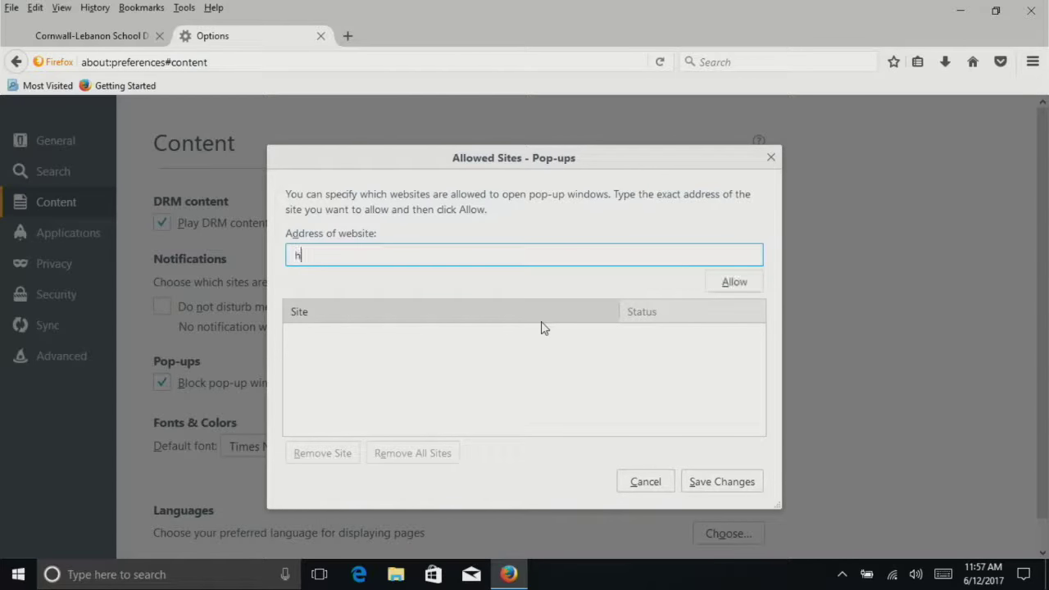
type("ttps://skyard.clsd.k1")
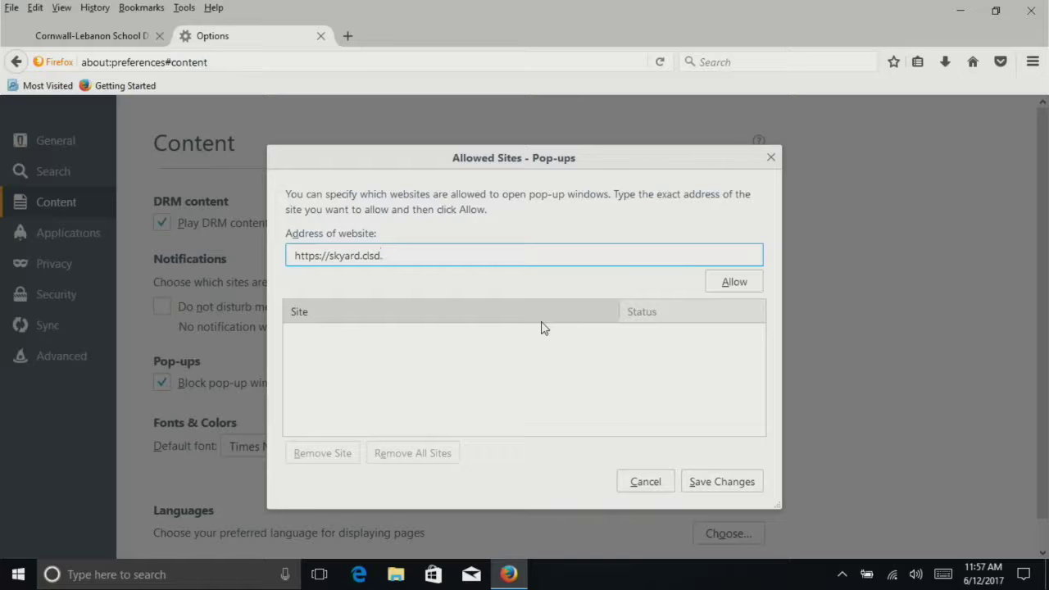
left_click(733, 282)
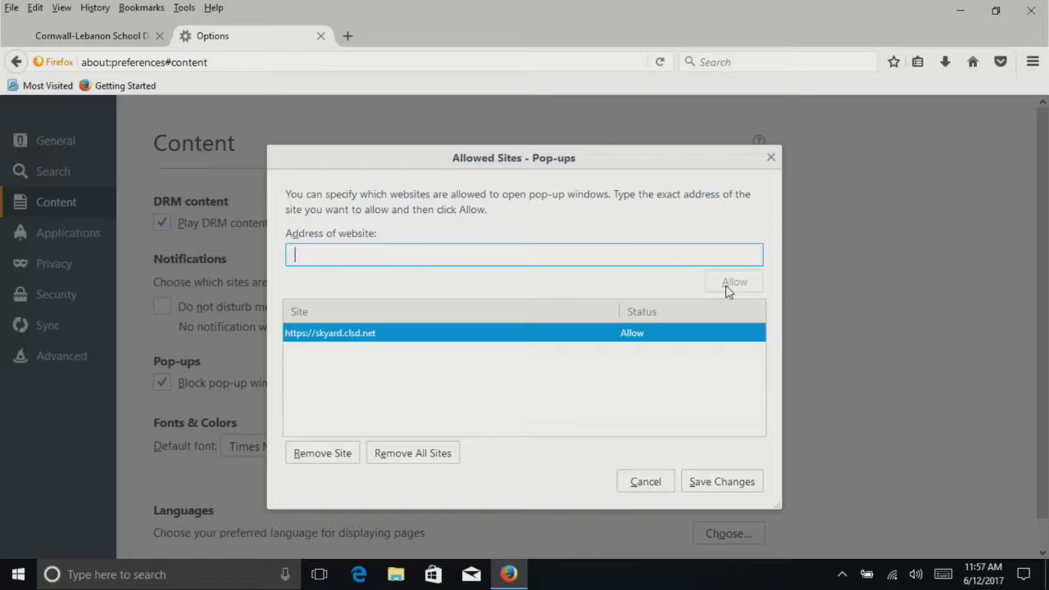
type("https://www.iepwri")
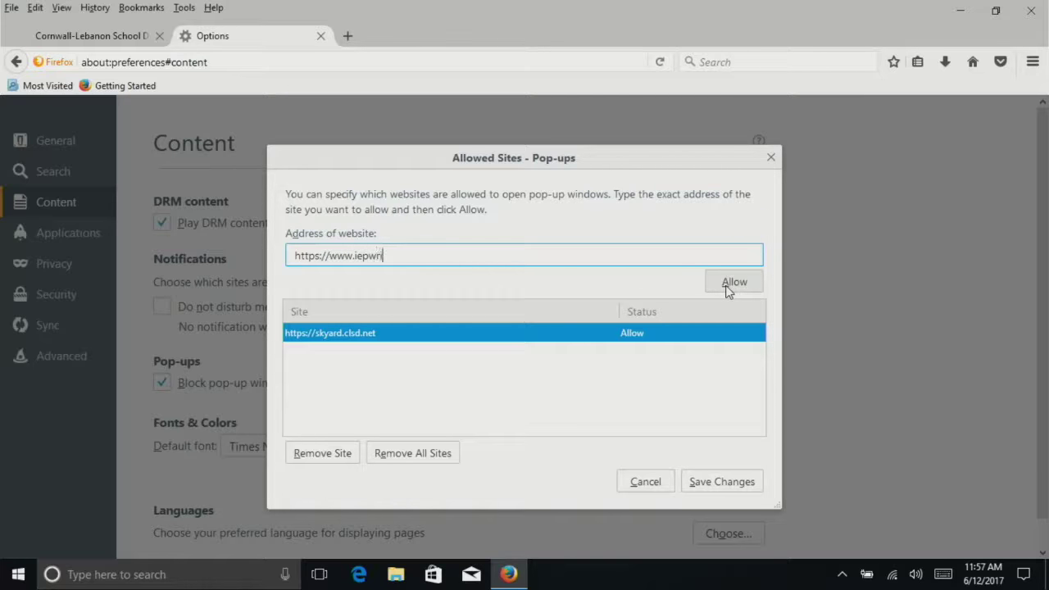
type("ter.com")
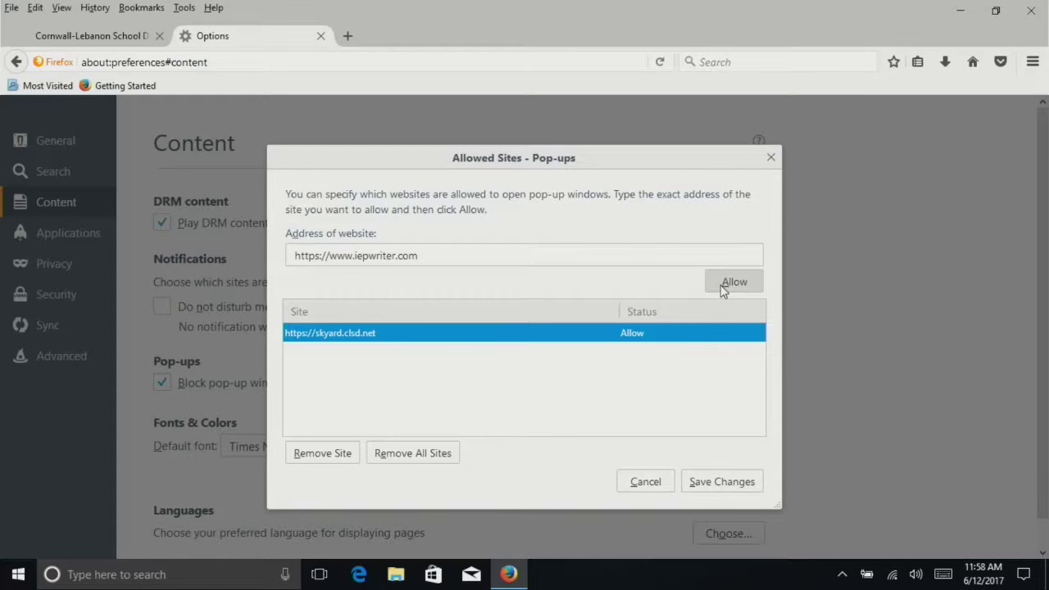
left_click(723, 287)
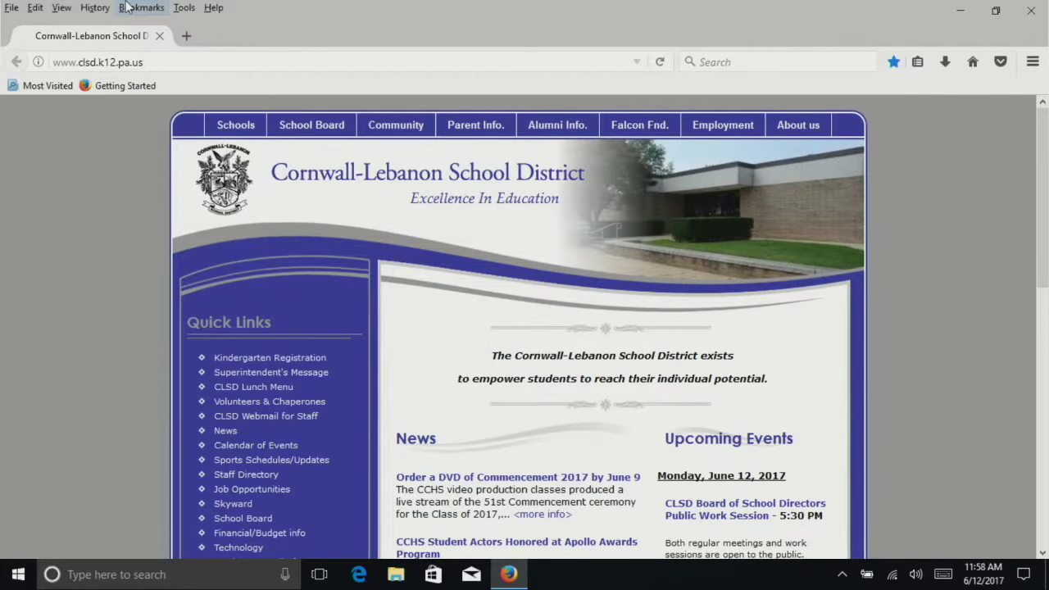
Step: Open the library of all bookmarks and look over its import and backup options
left_click(127, 7)
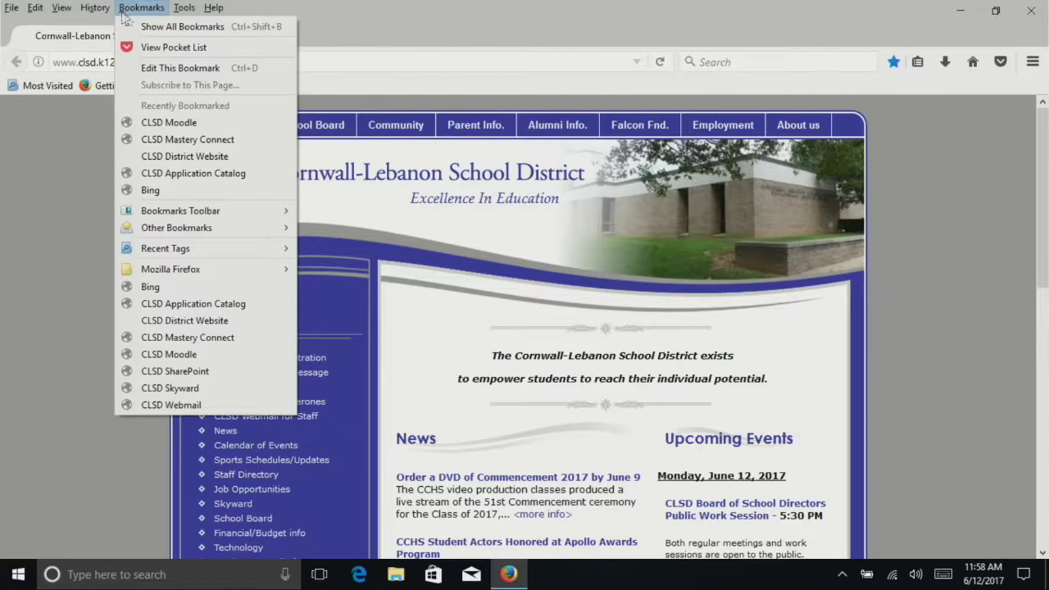
mouse_move(86, 7)
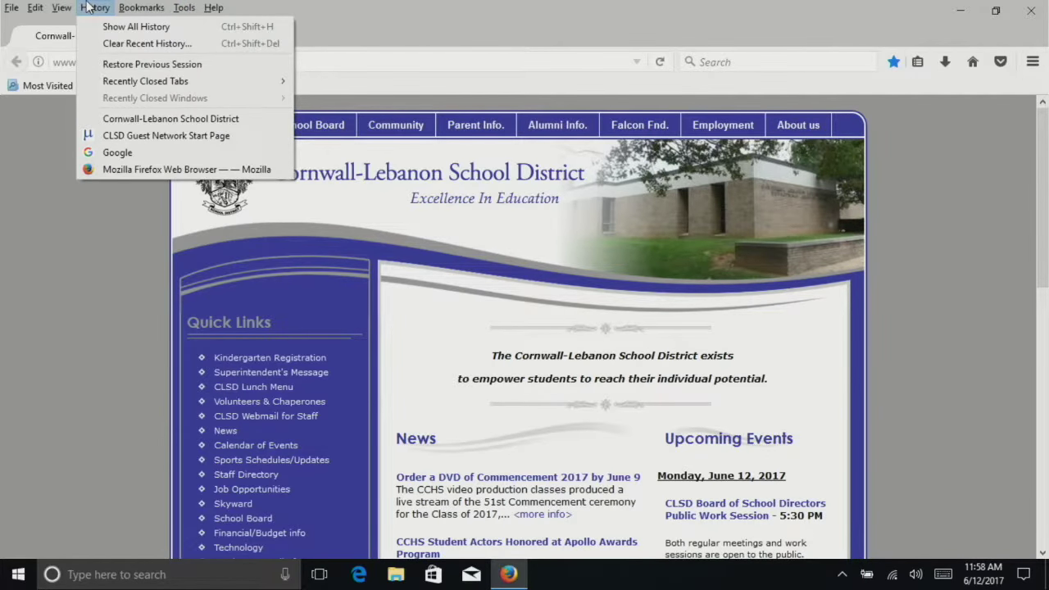
mouse_move(150, 6)
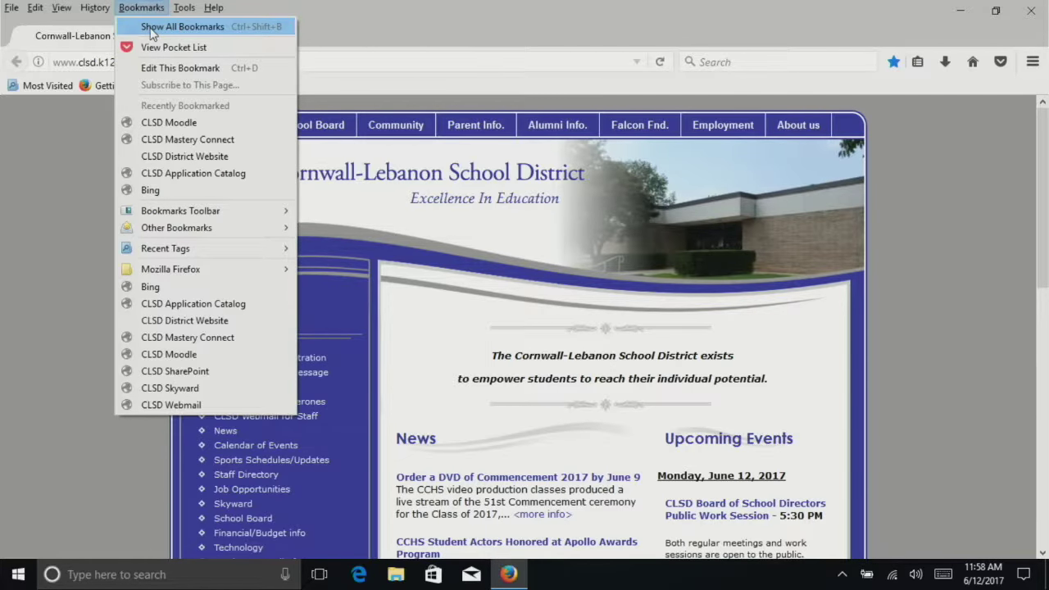
left_click(150, 27)
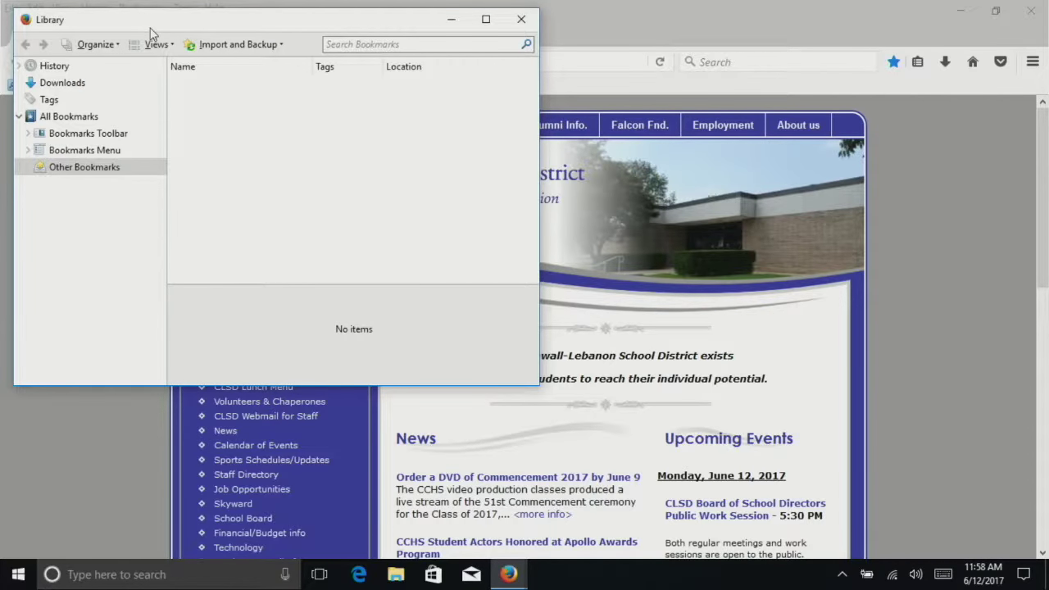
left_click(227, 47)
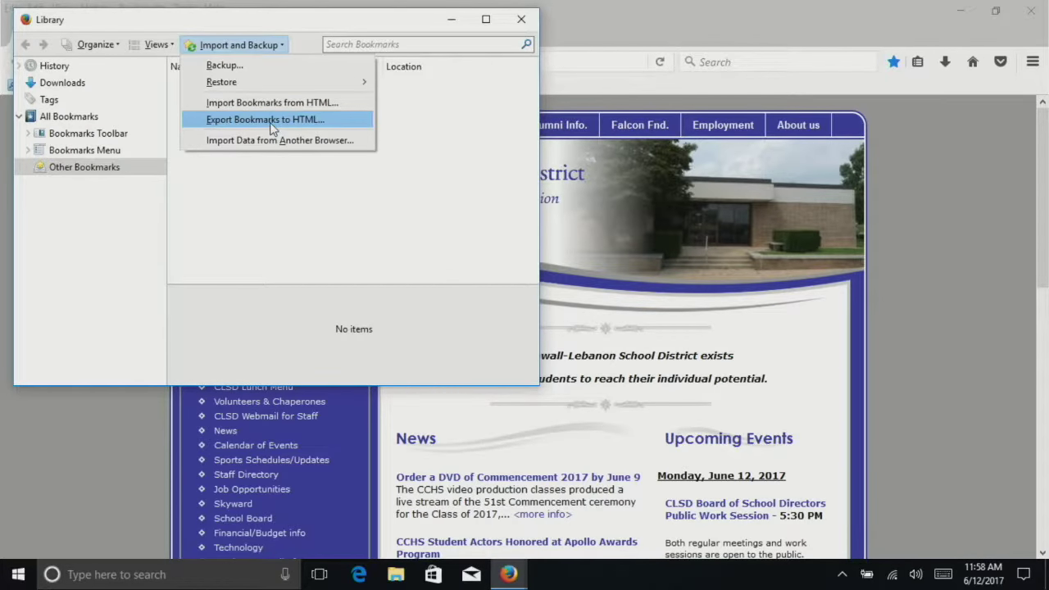
left_click_drag(320, 20, 321, 13)
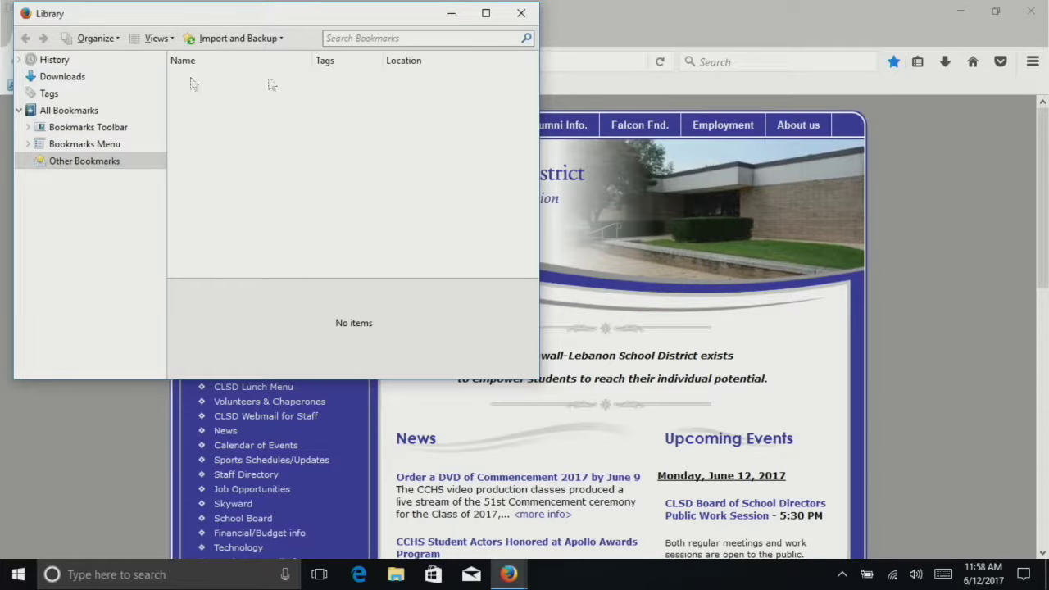
Step: Create a new folder named Toolbar under Other Bookmarks in the library
left_click(29, 128)
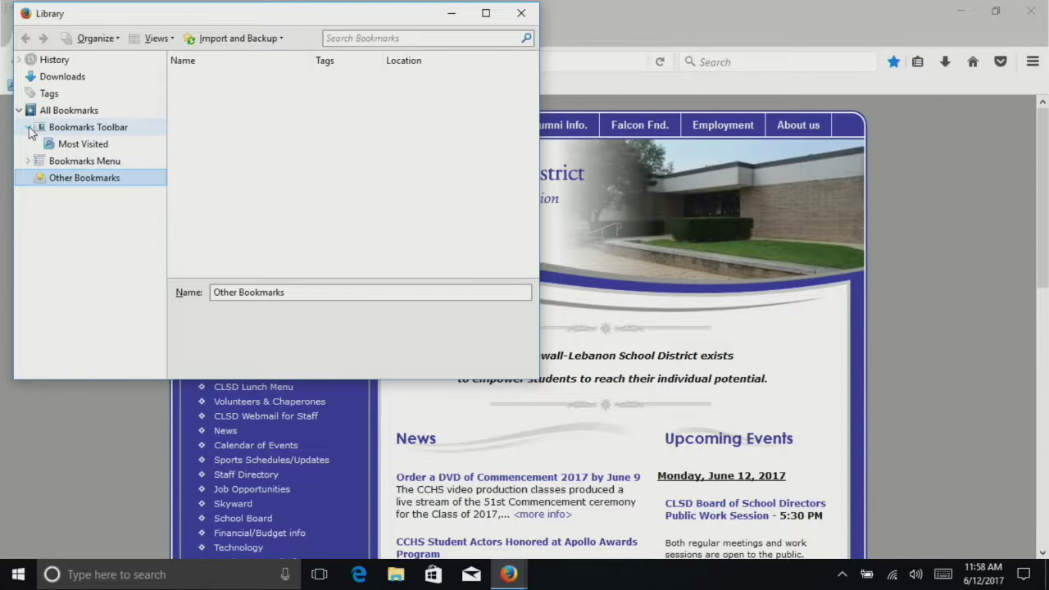
right_click(71, 215)
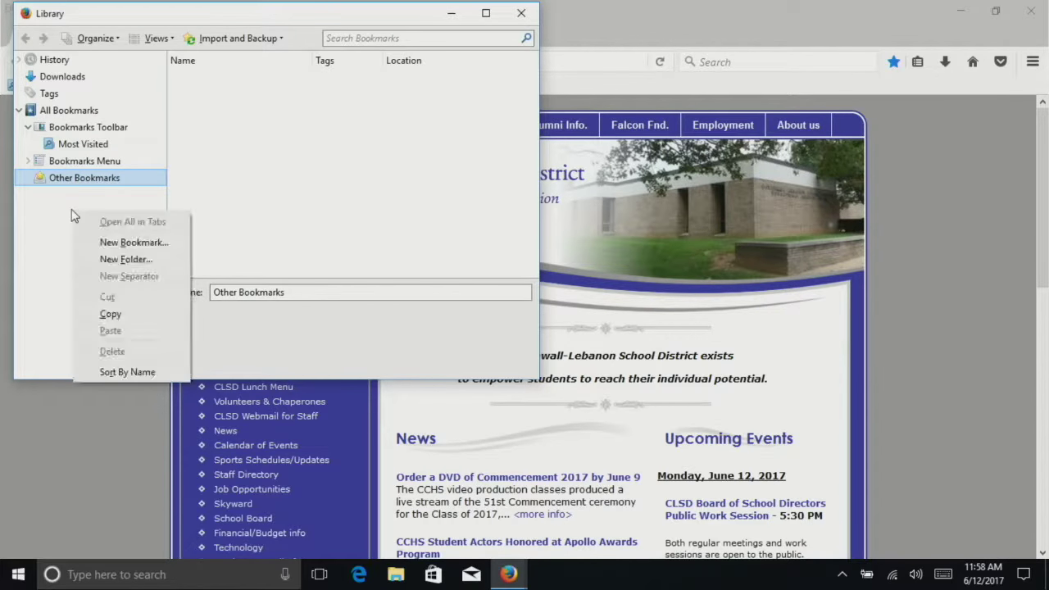
left_click(103, 258)
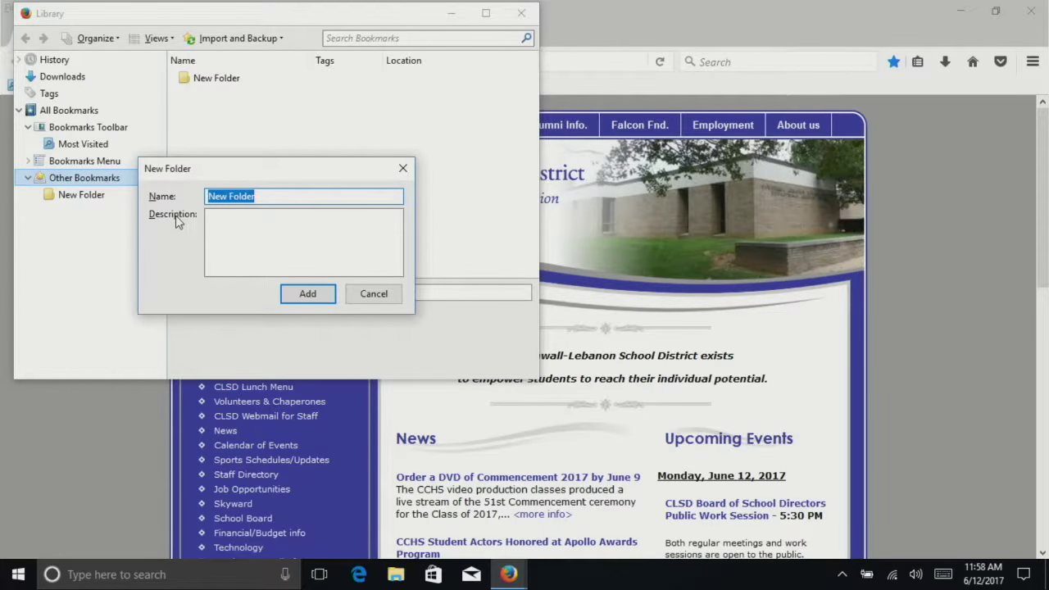
type("Toolbar")
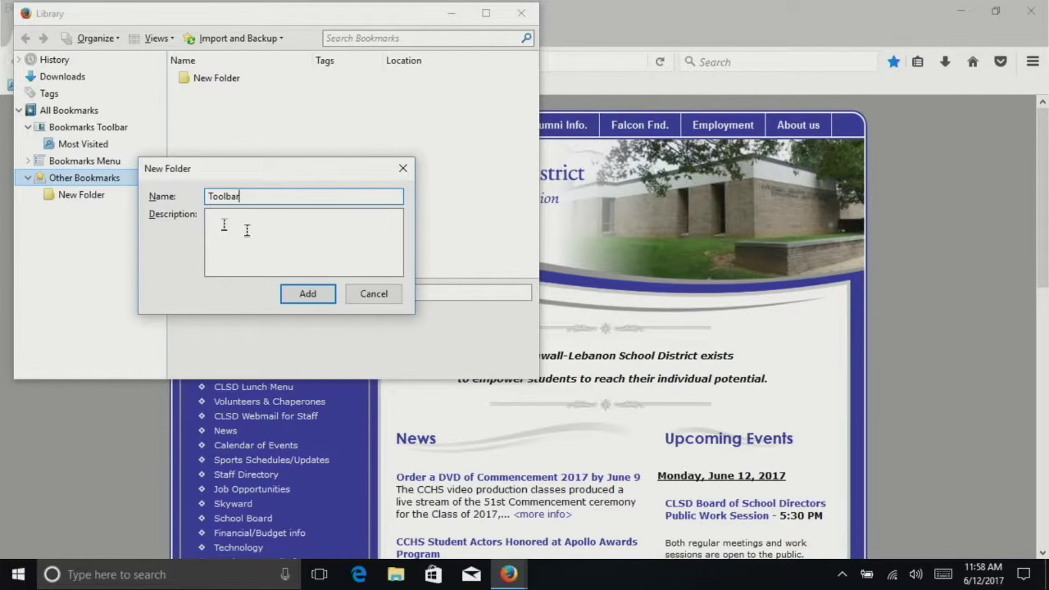
left_click(300, 294)
Step: Move the Getting Started and Most Visited bookmarks from Bookmarks Toolbar into the Toolbar folder under Other Bookmarks
left_click(69, 129)
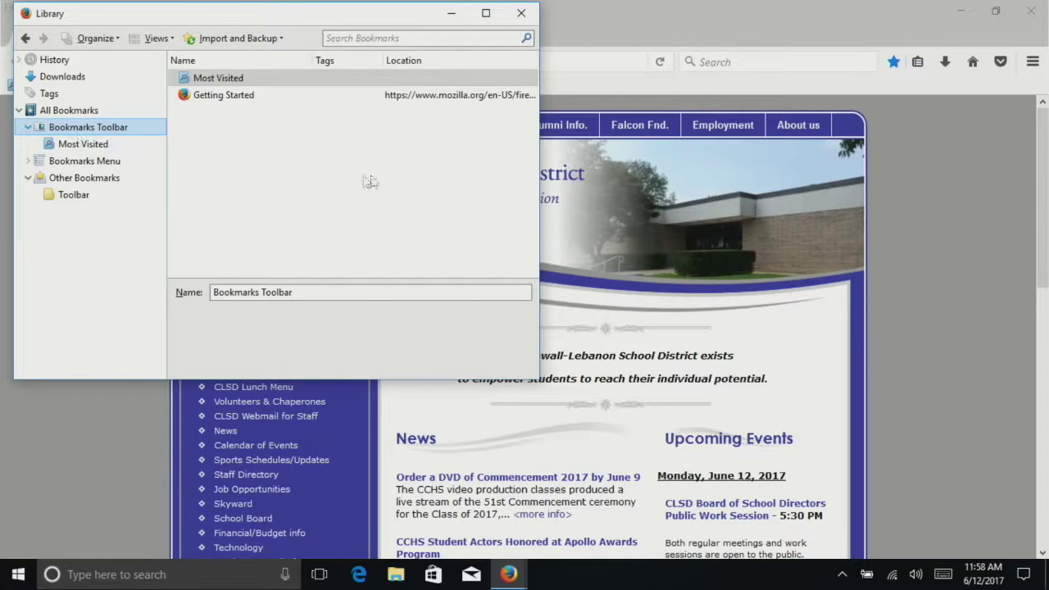
left_click_drag(249, 102, 248, 104)
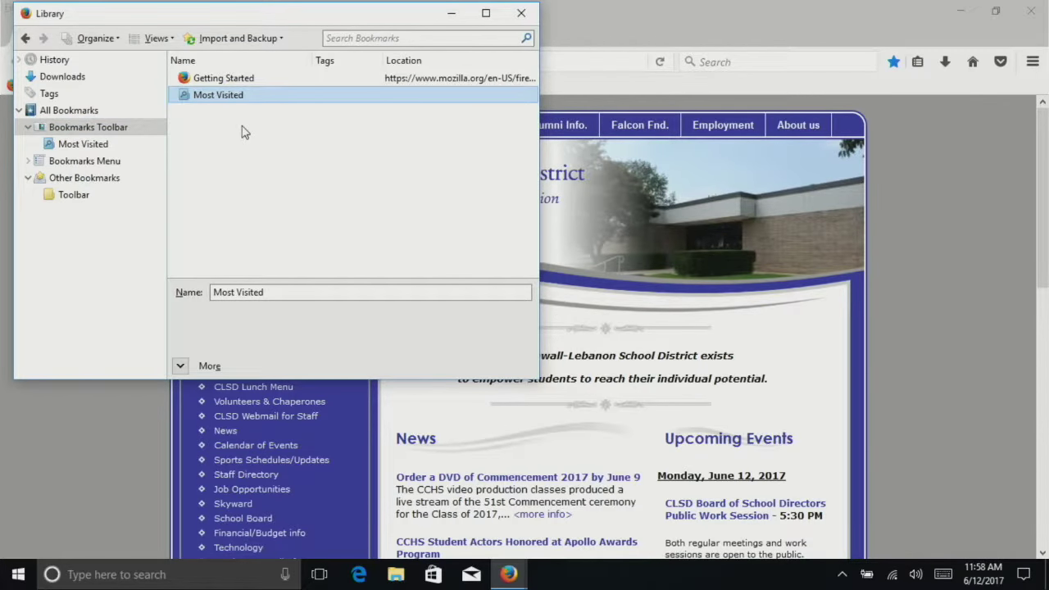
key("ctrl+a")
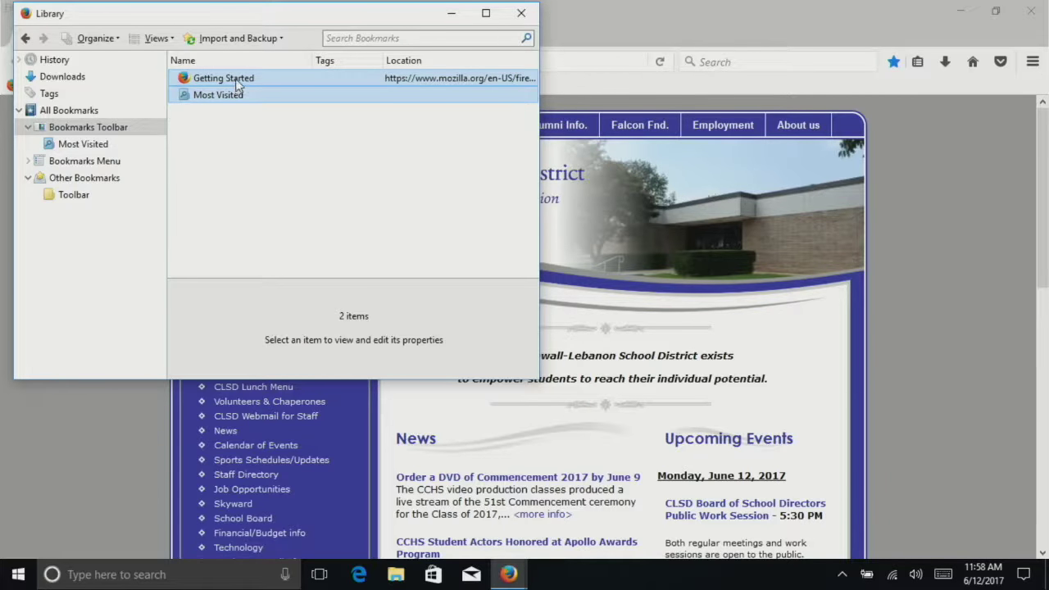
left_click_drag(244, 80, 80, 200)
left_click(72, 178)
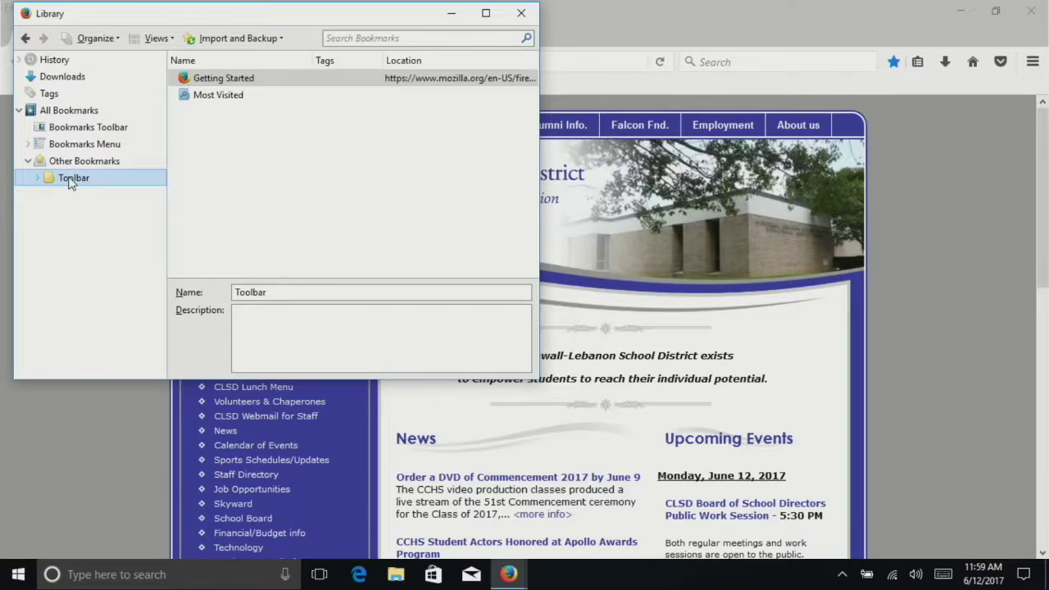
Step: Export the bookmarks to an HTML file named firefoxbookmarks in Documents and close the library
left_click(252, 38)
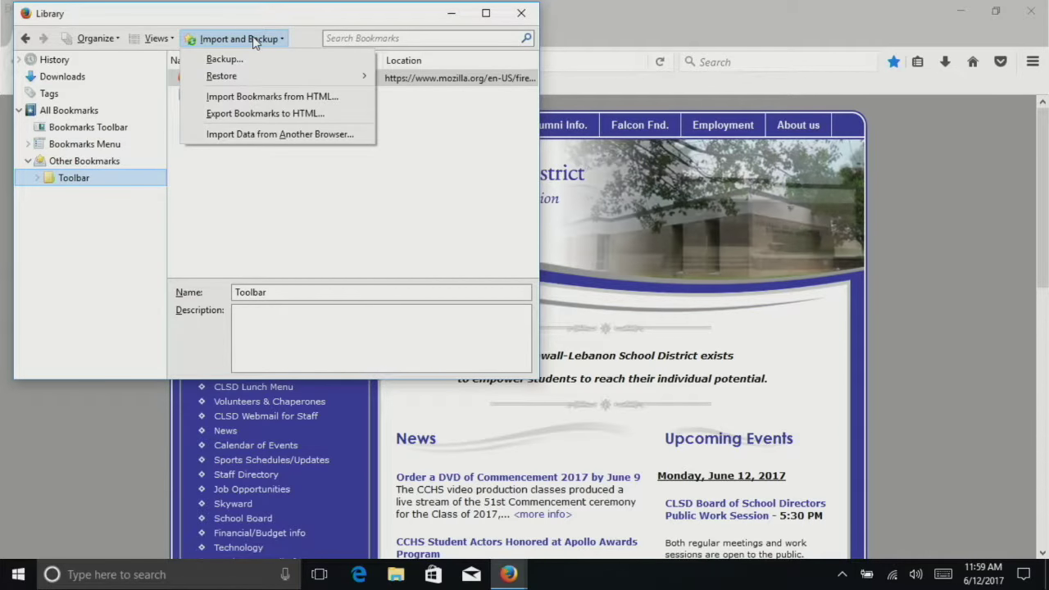
left_click(71, 216)
left_click(100, 132)
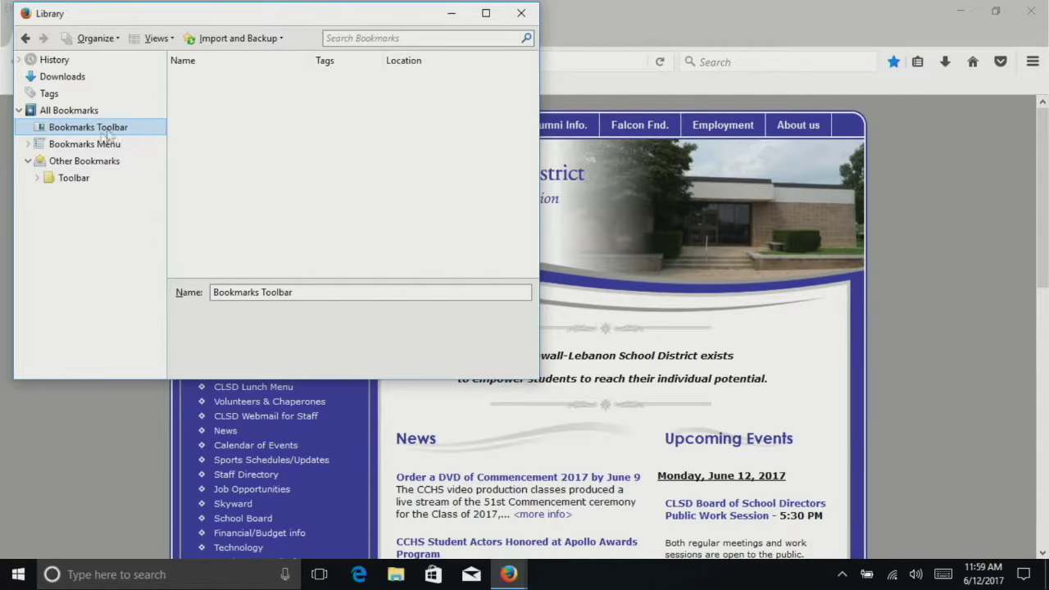
left_click(277, 40)
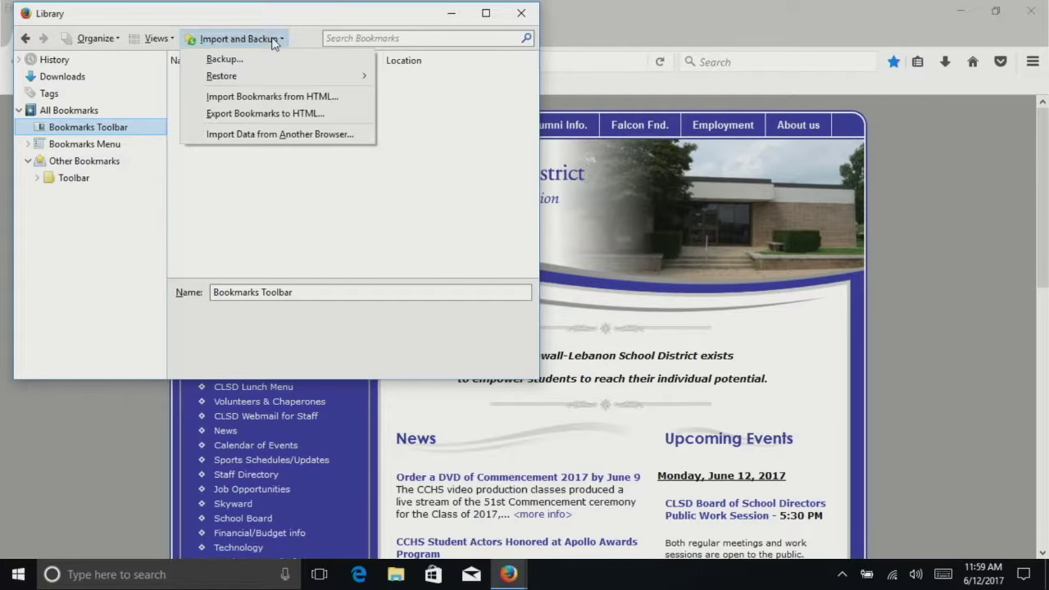
left_click(271, 114)
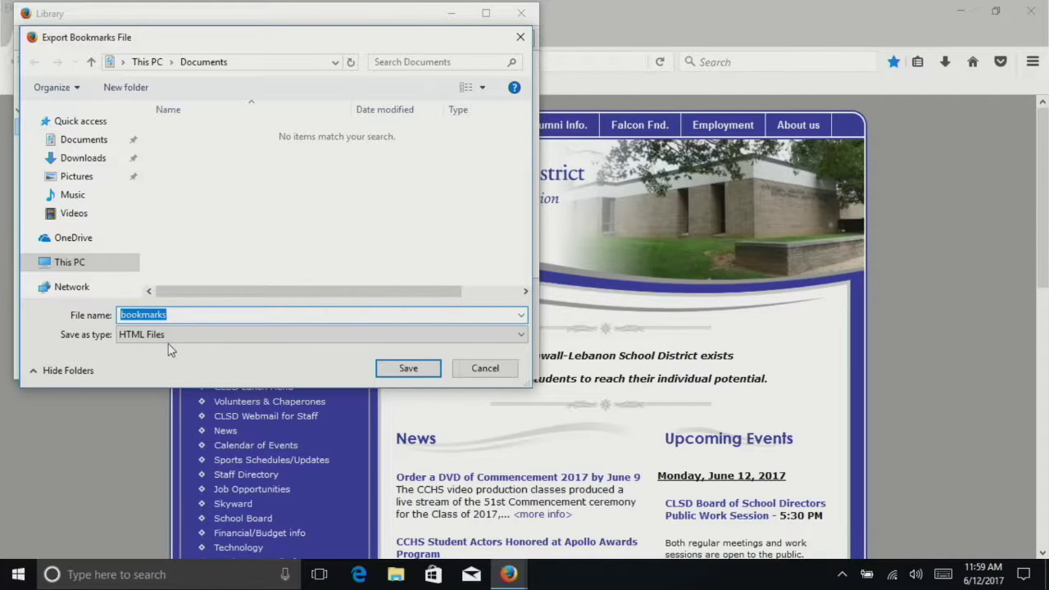
left_click(120, 315)
type("firefox")
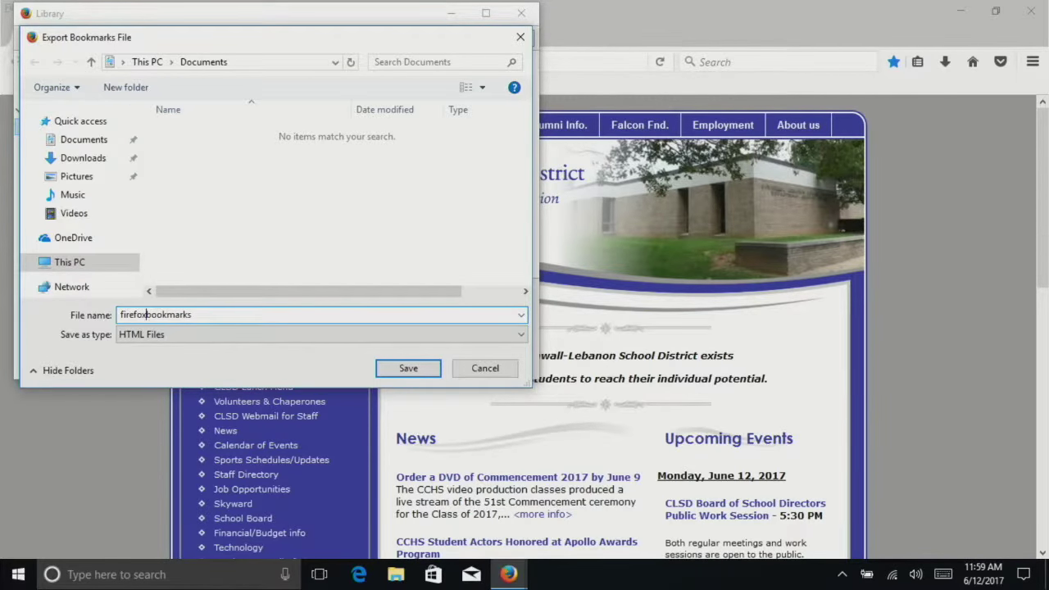
left_click(407, 370)
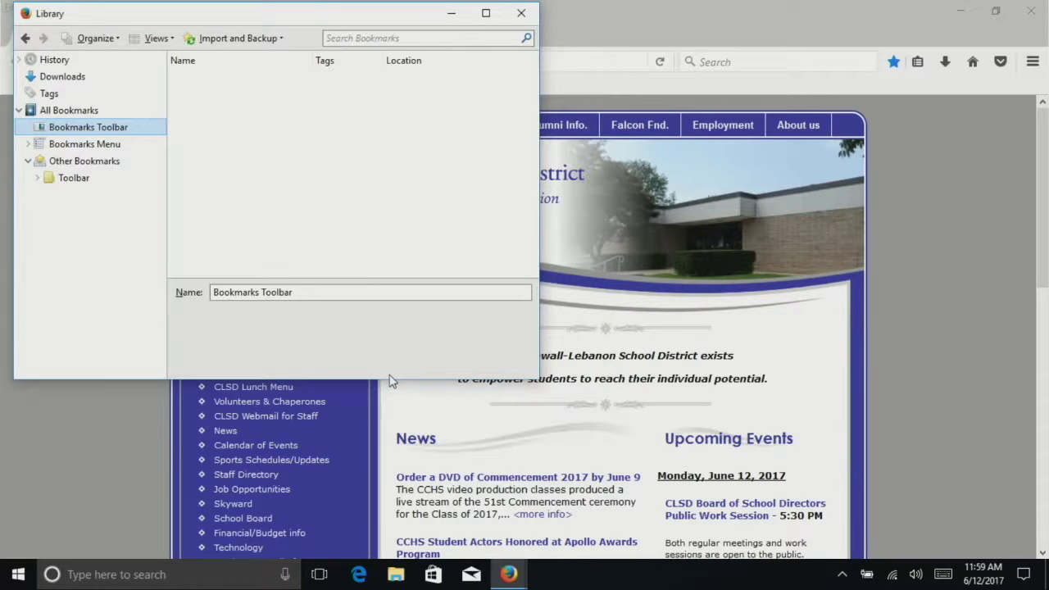
left_click(522, 14)
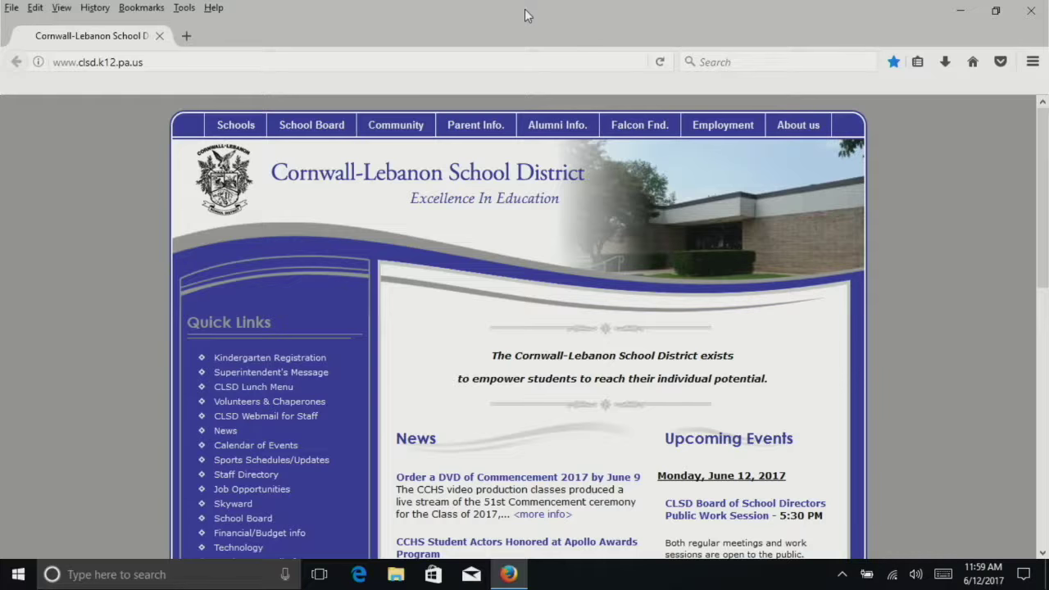
Step: Reopen the bookmarks library and import the bookmarks from the firefoxbookmarks HTML file in Documents
left_click(141, 8)
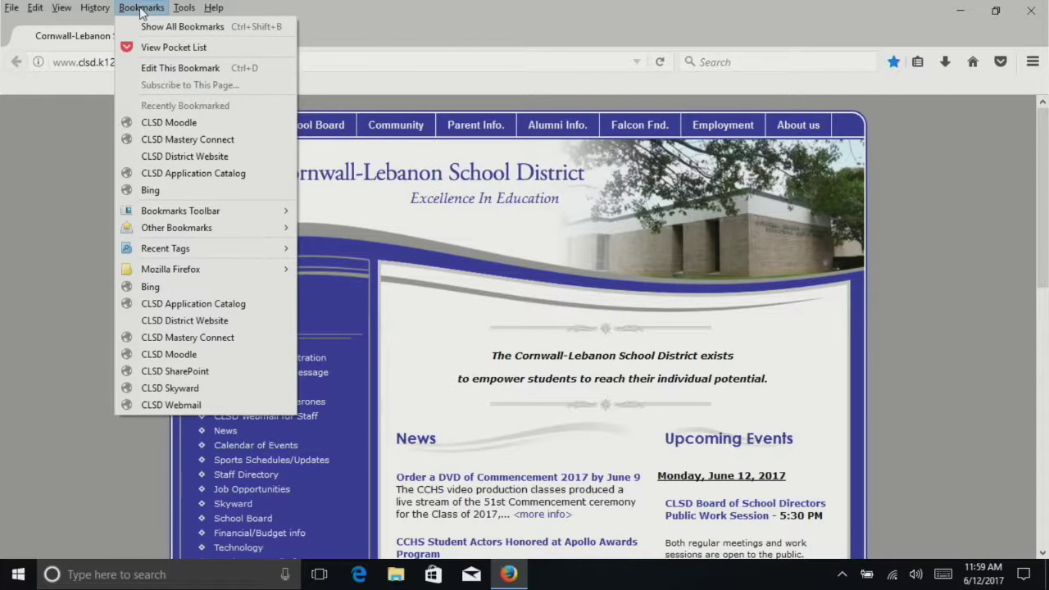
left_click(154, 27)
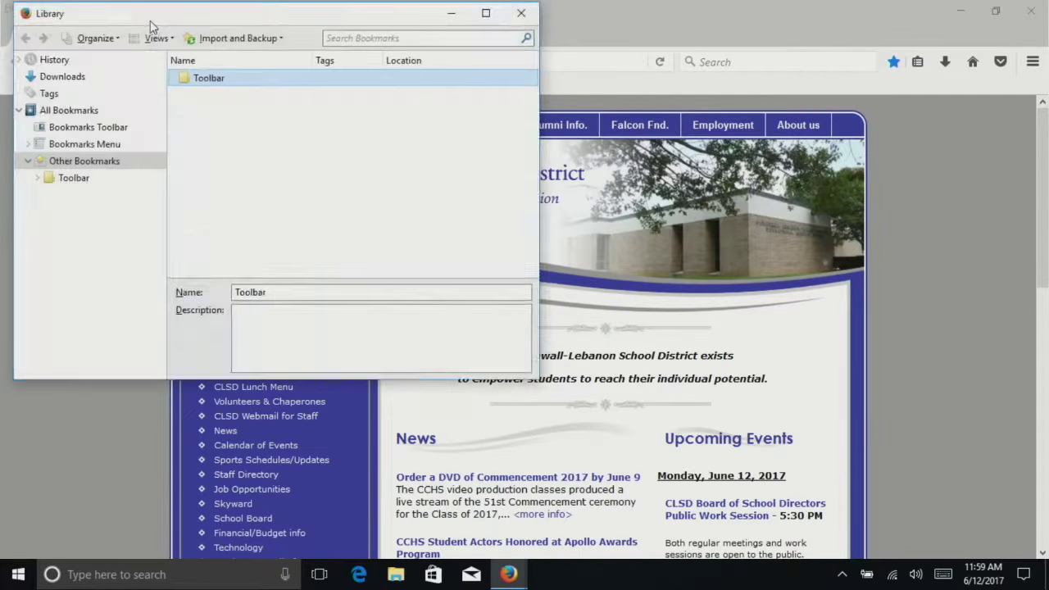
left_click(221, 39)
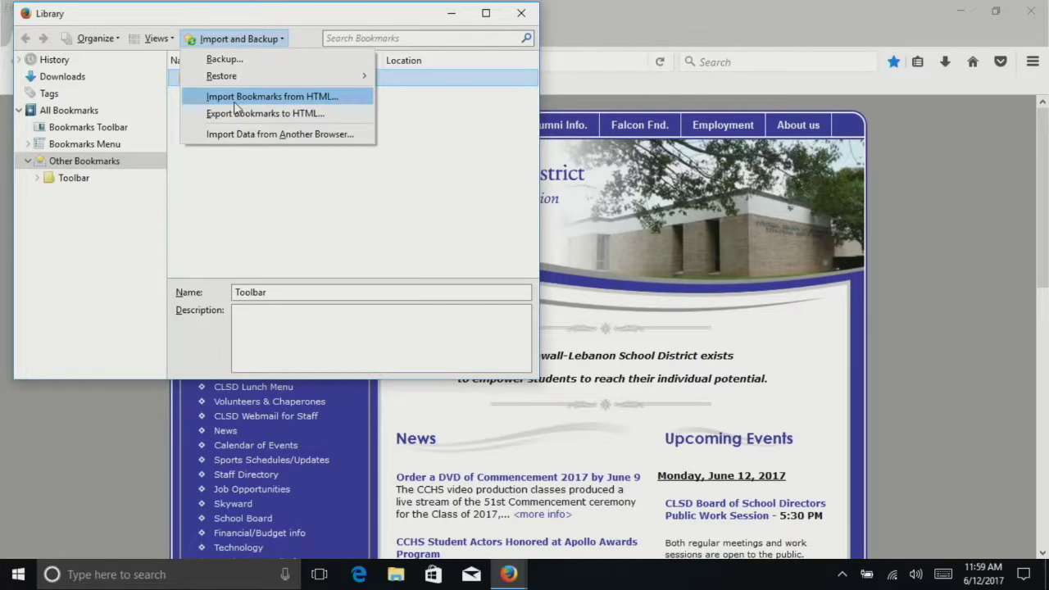
left_click(264, 97)
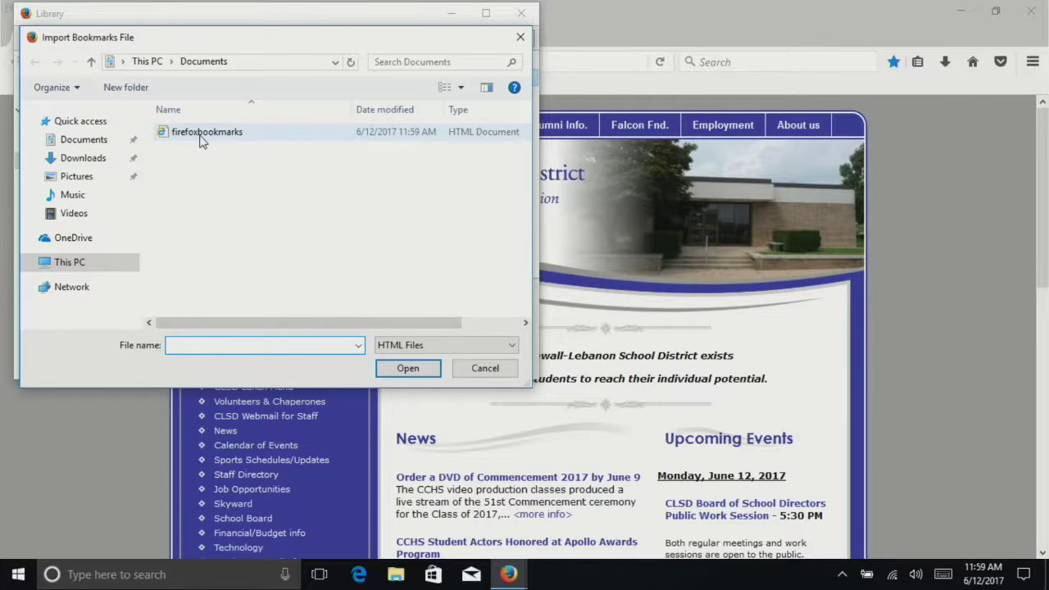
left_click(206, 134)
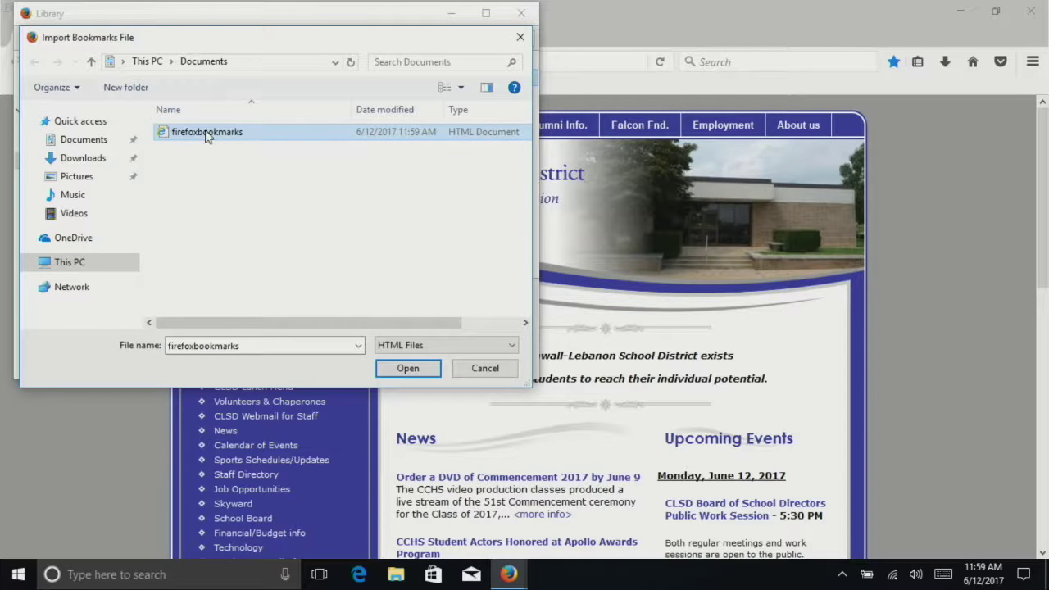
left_click(408, 370)
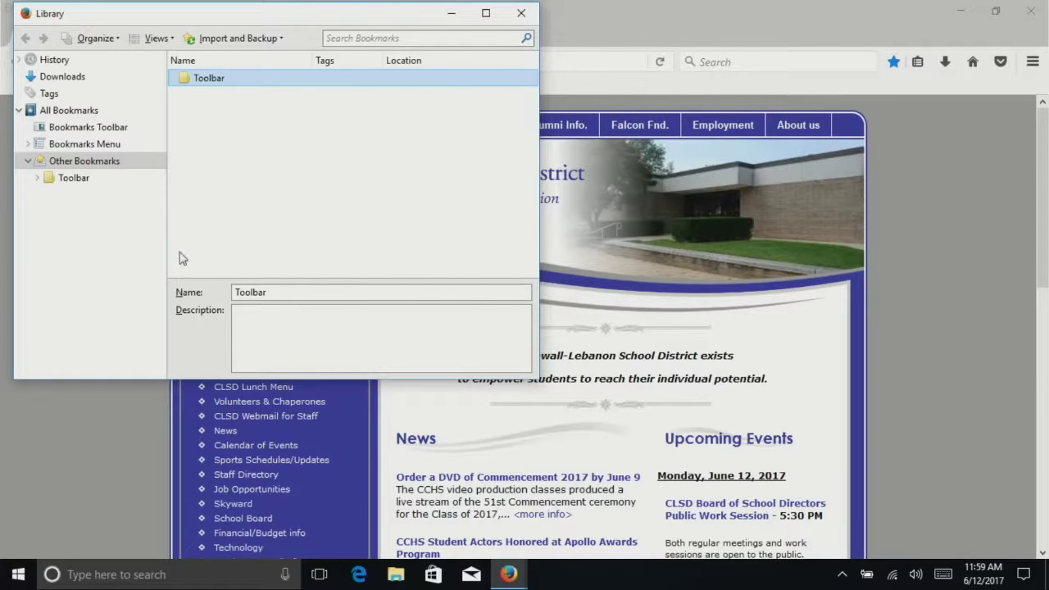
Step: Move Getting Started and Most Visited from the Toolbar folder back into Bookmarks Toolbar
left_click(86, 180)
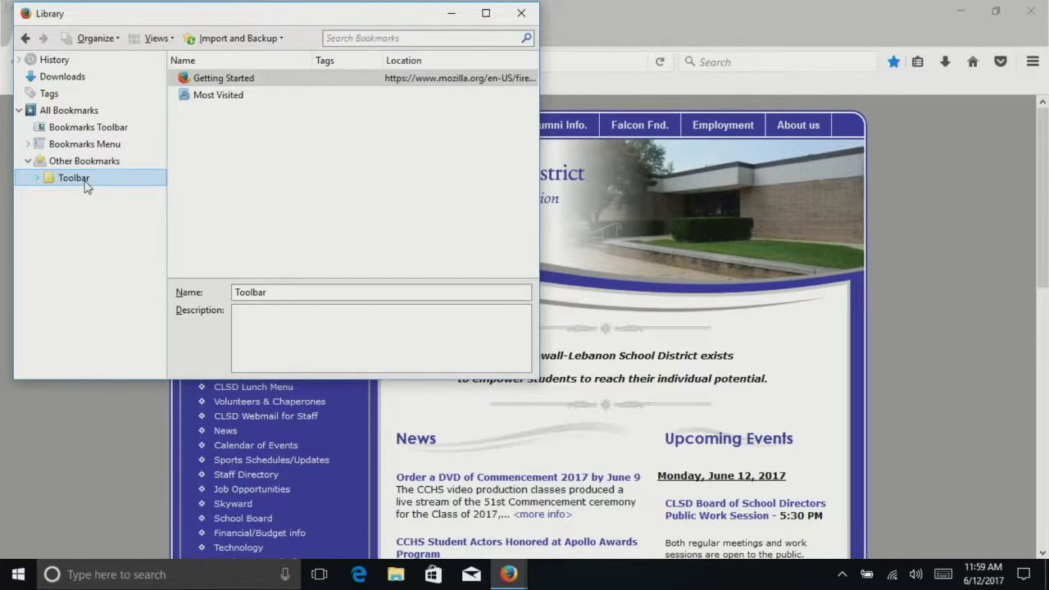
left_click(300, 163)
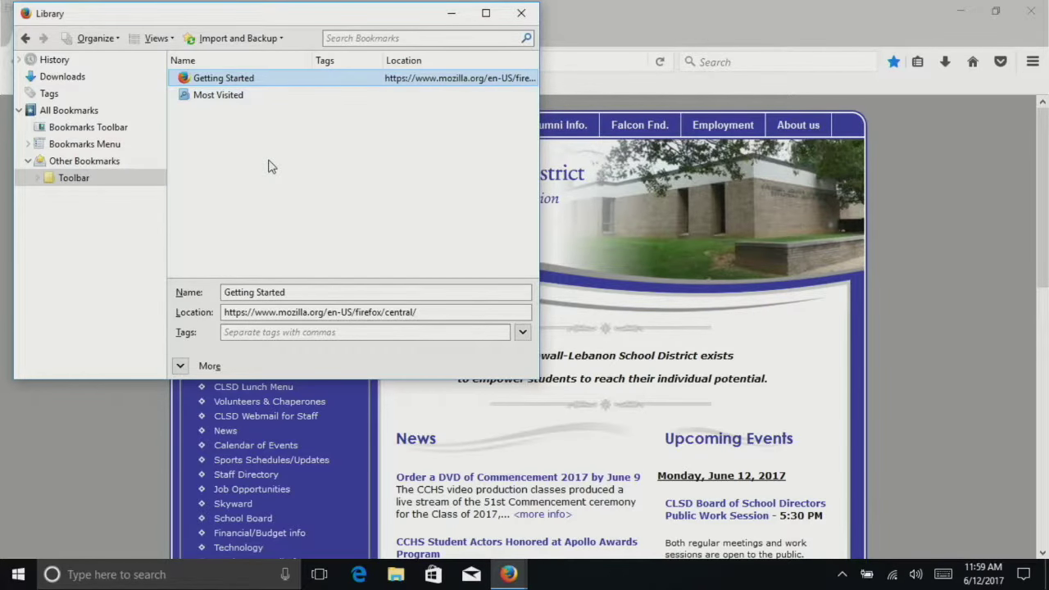
left_click(234, 97, "shift")
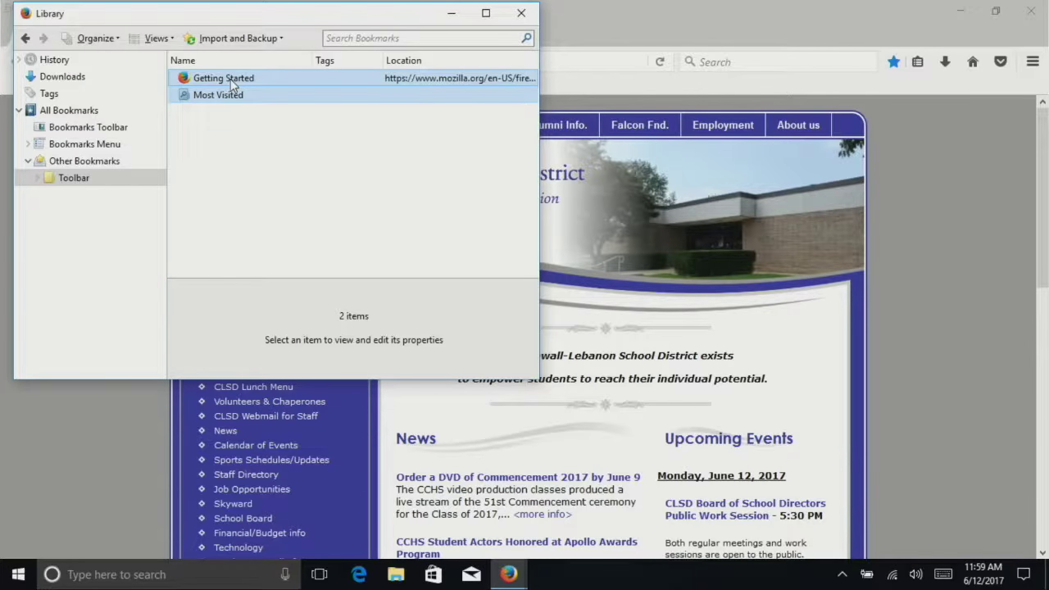
left_click_drag(233, 84, 90, 135)
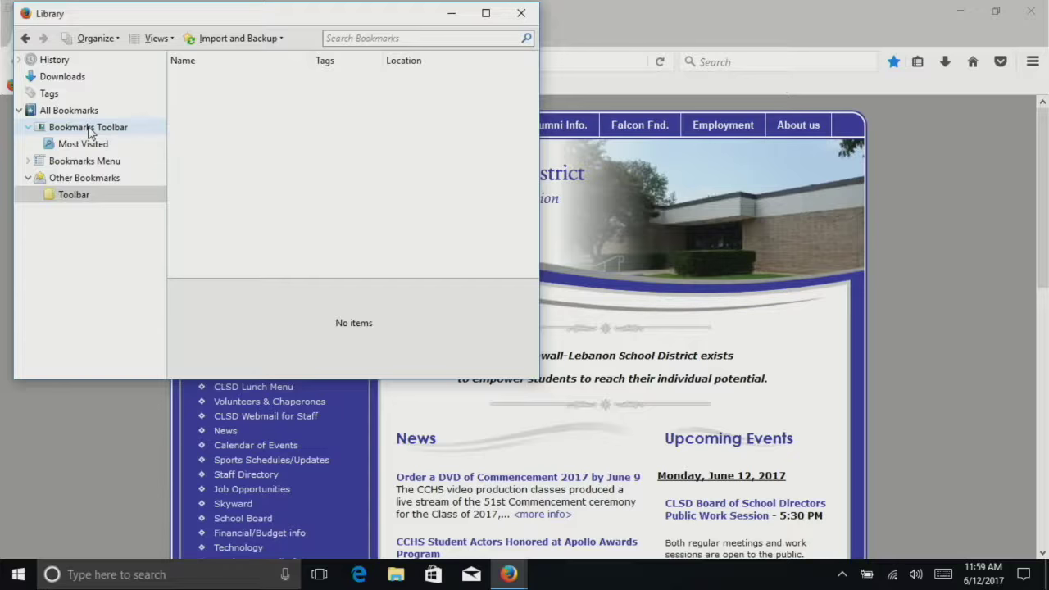
Step: Delete the empty Toolbar folder under Other Bookmarks and close the library
left_click(78, 197)
right_click(69, 200)
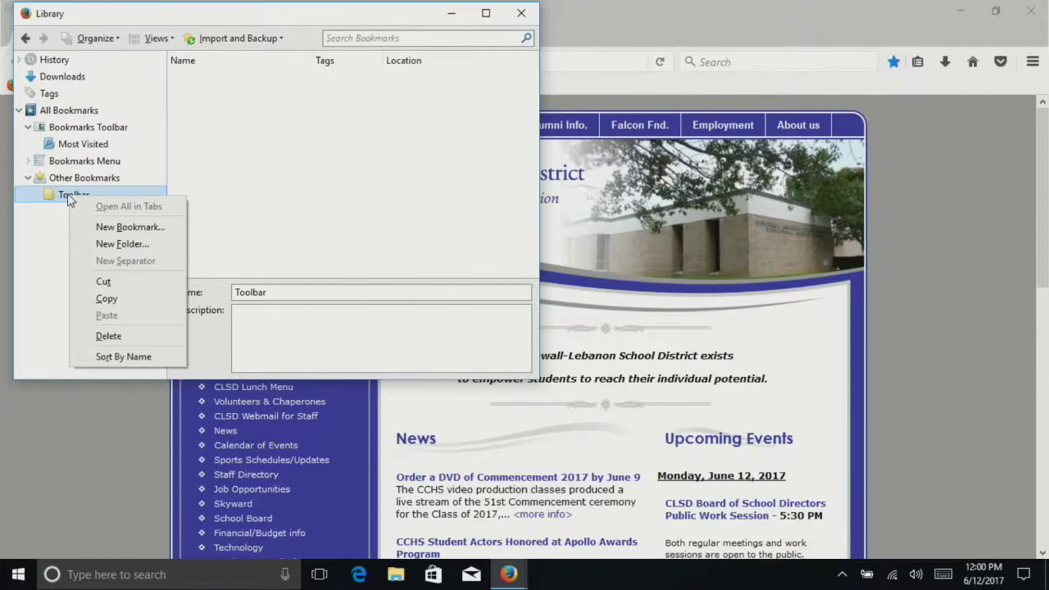
left_click(107, 336)
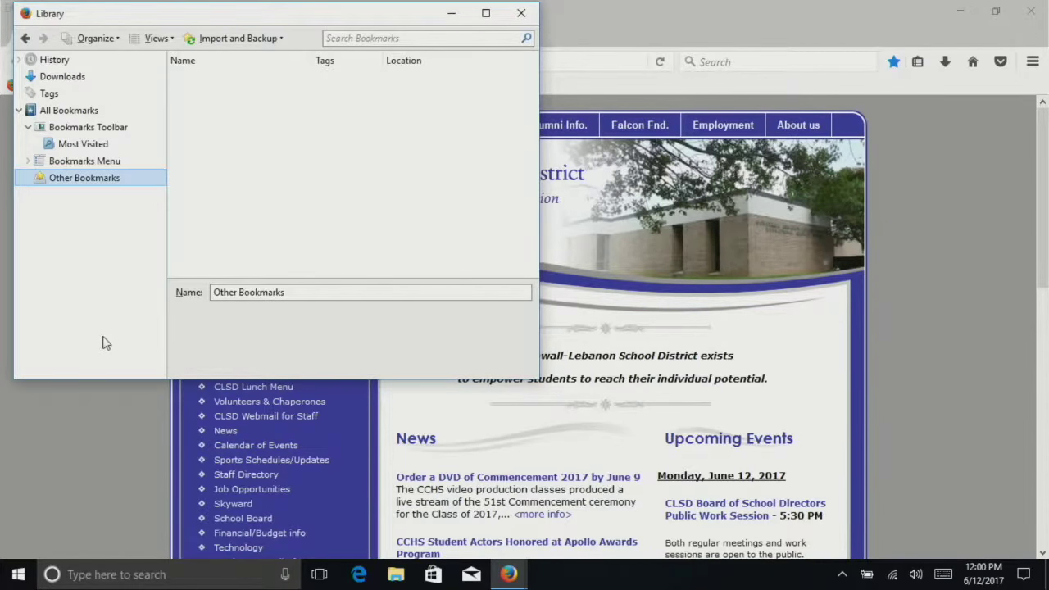
left_click(530, 14)
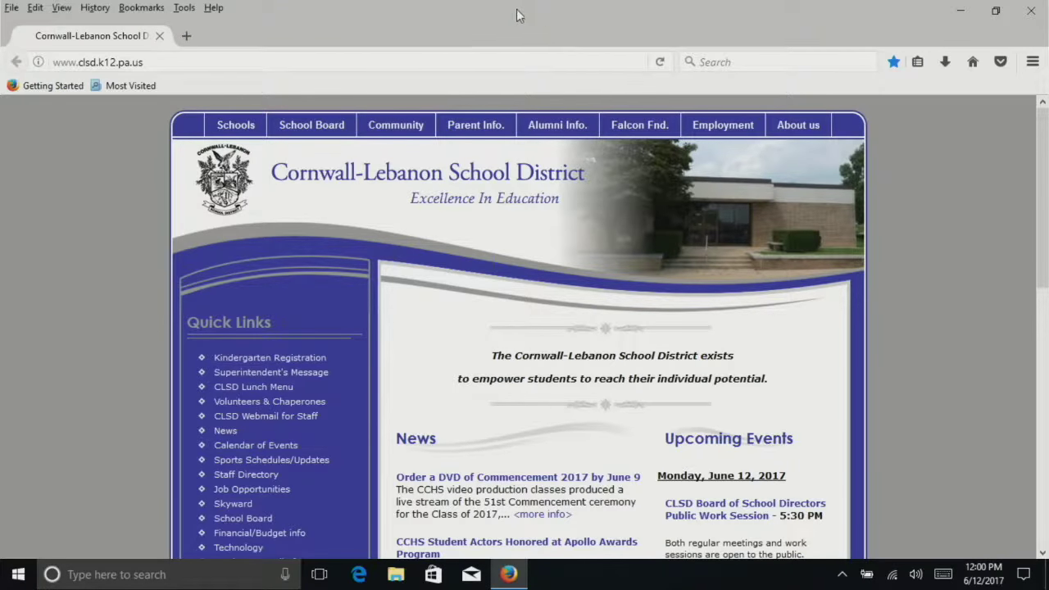